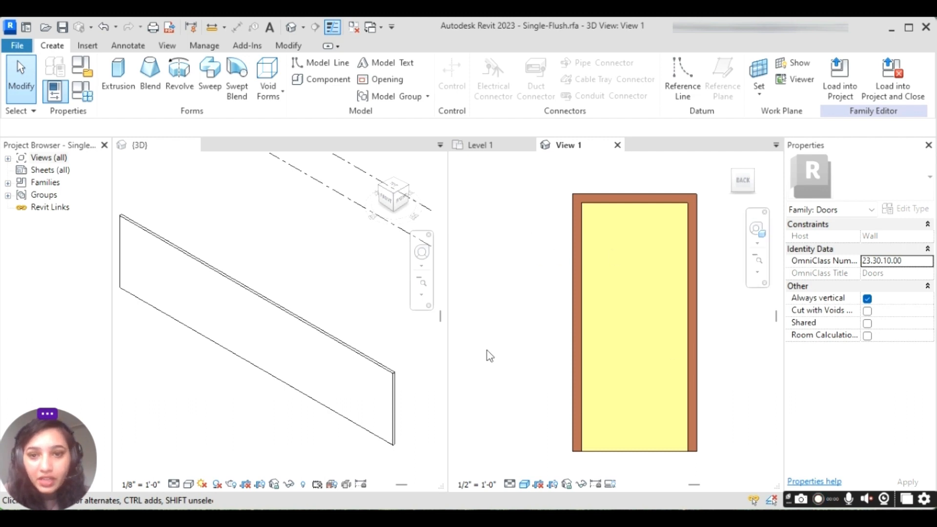
Step: Load the Single-Flush door family into the project
{"action": "left_click", "coordinate": [244, 225]}
{"action": "left_click", "coordinate": [510, 229]}
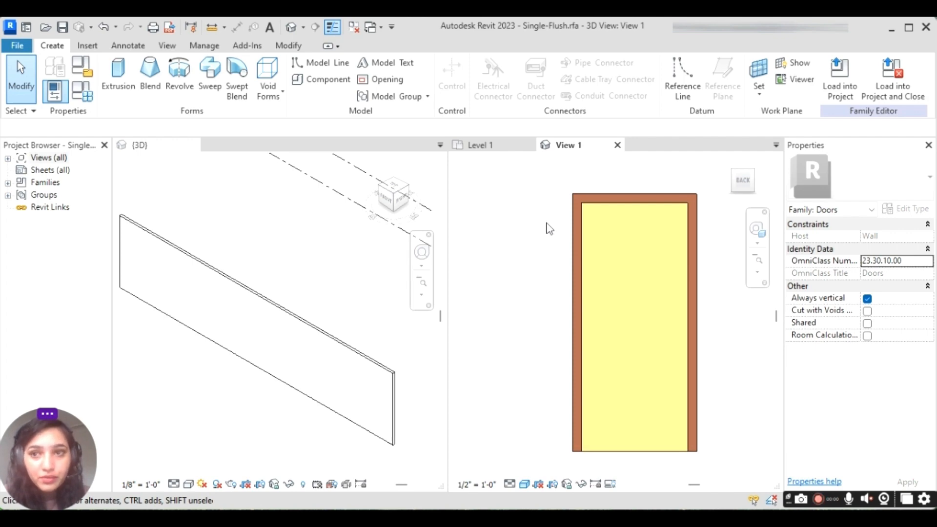
{"action": "left_click", "coordinate": [840, 78]}
{"action": "left_click", "coordinate": [379, 268]}
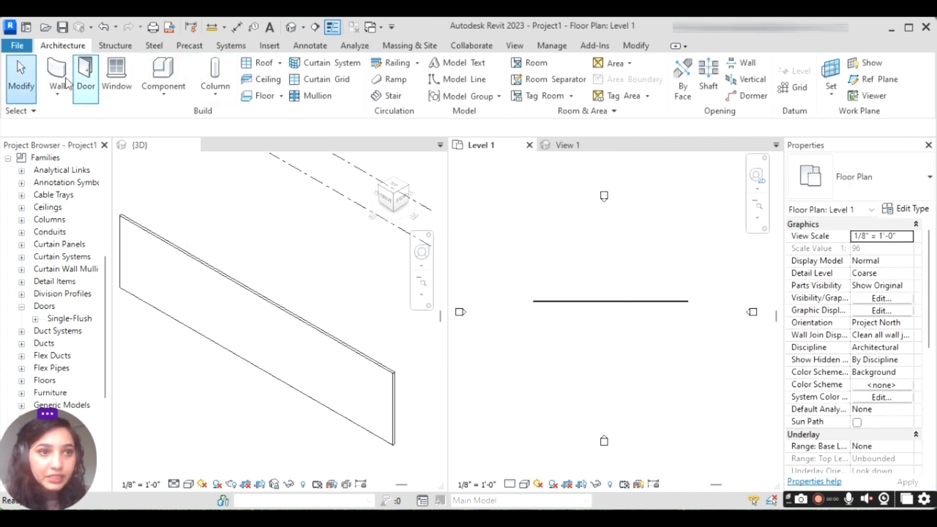
Step: Place a Single-Flush 36" x 84" door in the wall in the 3D view, about 29' from the wall's nearer end
{"action": "left_click", "coordinate": [84, 74]}
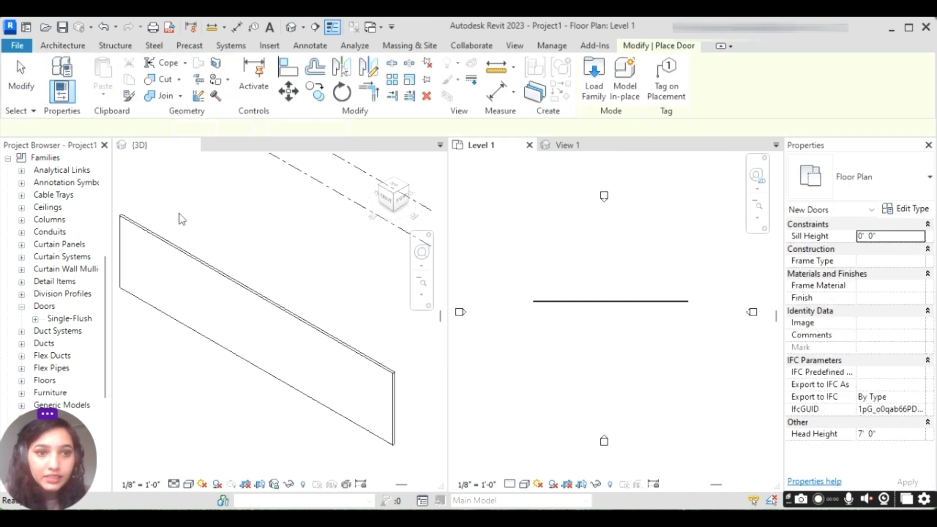
{"action": "left_click", "coordinate": [212, 330]}
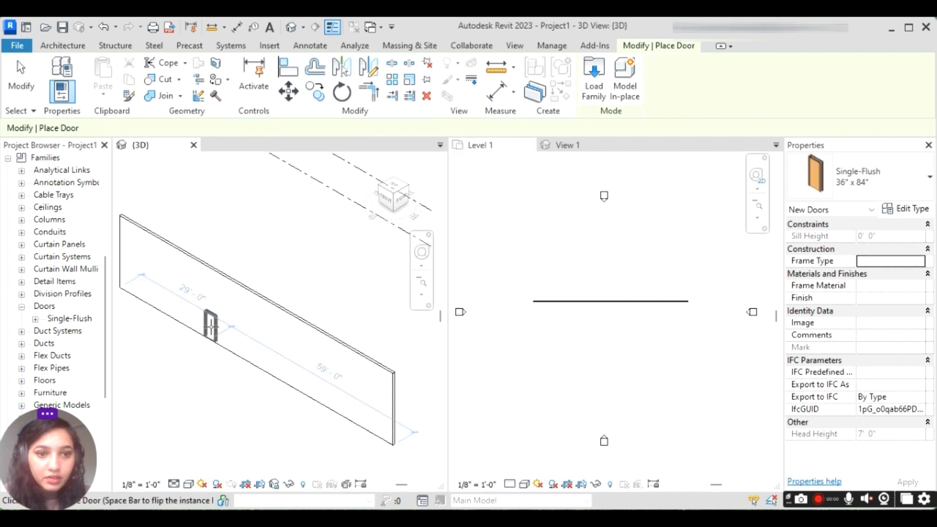
{"action": "scroll", "coordinate": [212, 330], "scroll_direction": "up", "scroll_amount": 4}
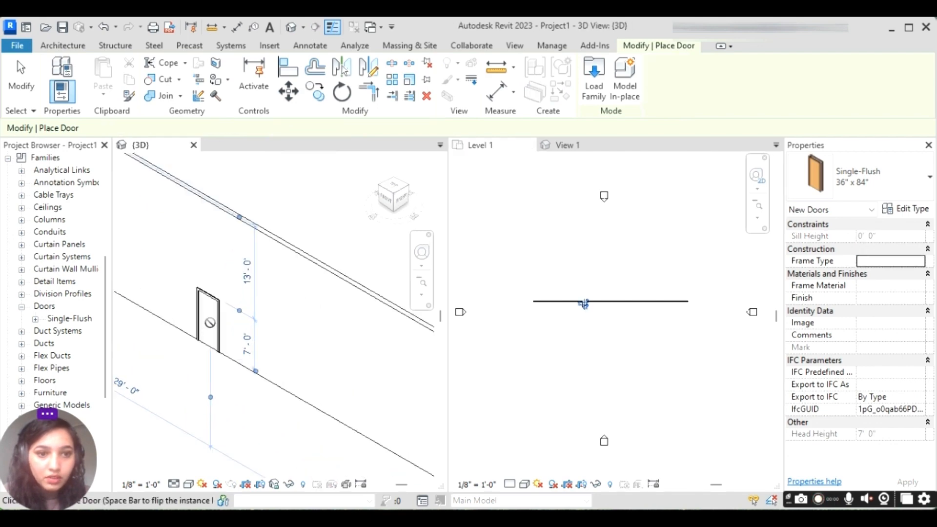
{"action": "left_click", "coordinate": [210, 322]}
{"action": "key", "text": "Escape"}
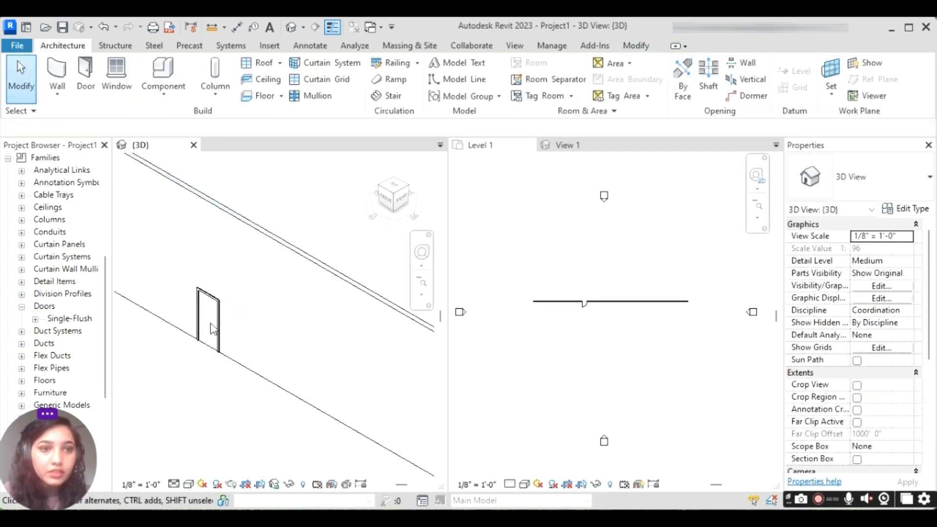
Step: Start a new schedule of building components for the Doors category, named Door Schedule
{"action": "scroll", "coordinate": [63, 268], "scroll_direction": "down", "scroll_amount": 5}
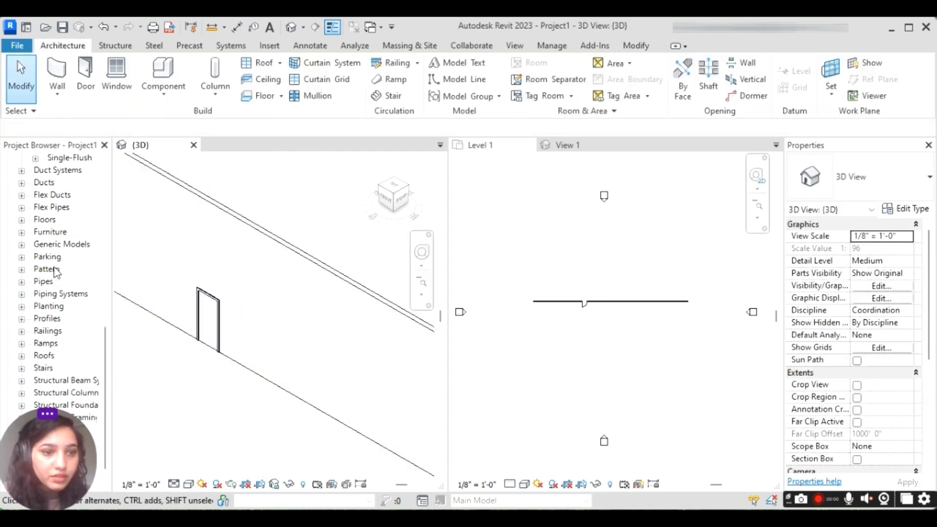
{"action": "scroll", "coordinate": [80, 344], "scroll_direction": "up", "scroll_amount": 10}
{"action": "right_click", "coordinate": [97, 282]}
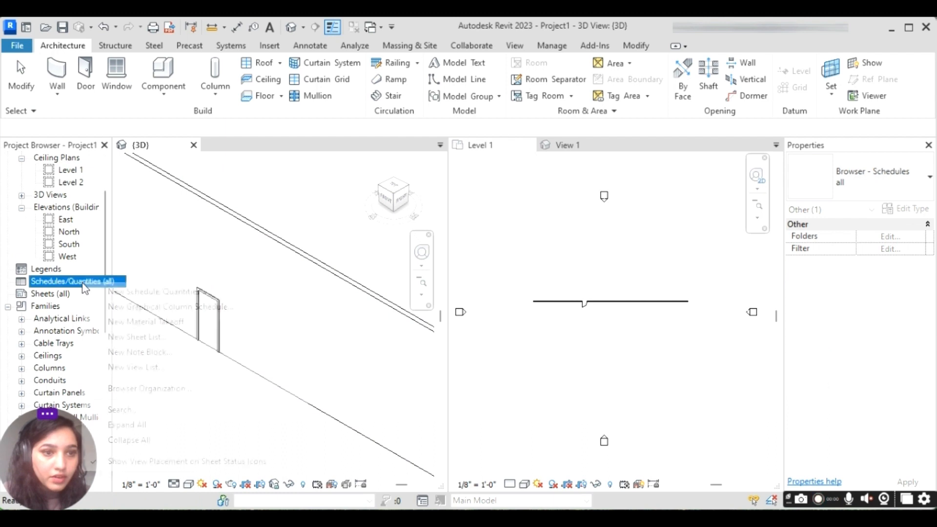
{"action": "left_click", "coordinate": [144, 293]}
{"action": "scroll", "coordinate": [385, 332], "scroll_direction": "down", "scroll_amount": 5}
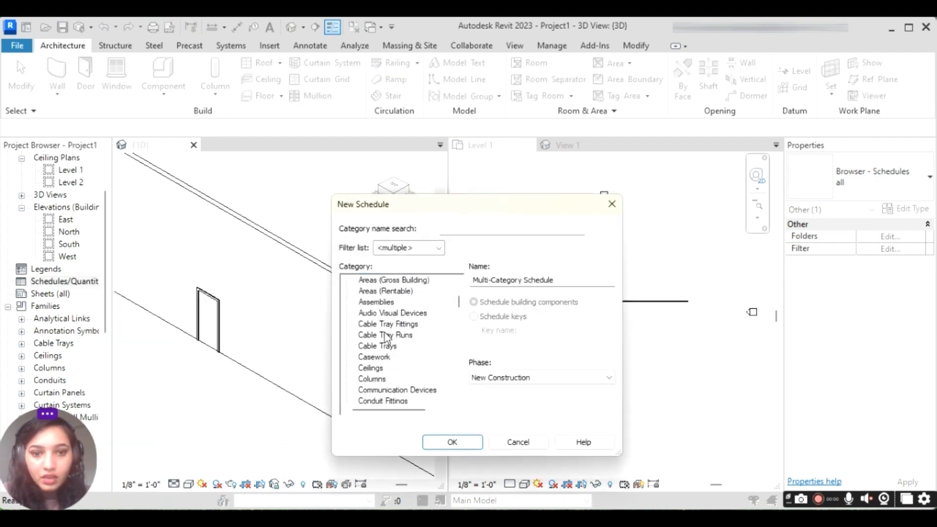
{"action": "scroll", "coordinate": [385, 333], "scroll_direction": "down", "scroll_amount": 3}
{"action": "left_click", "coordinate": [368, 369]}
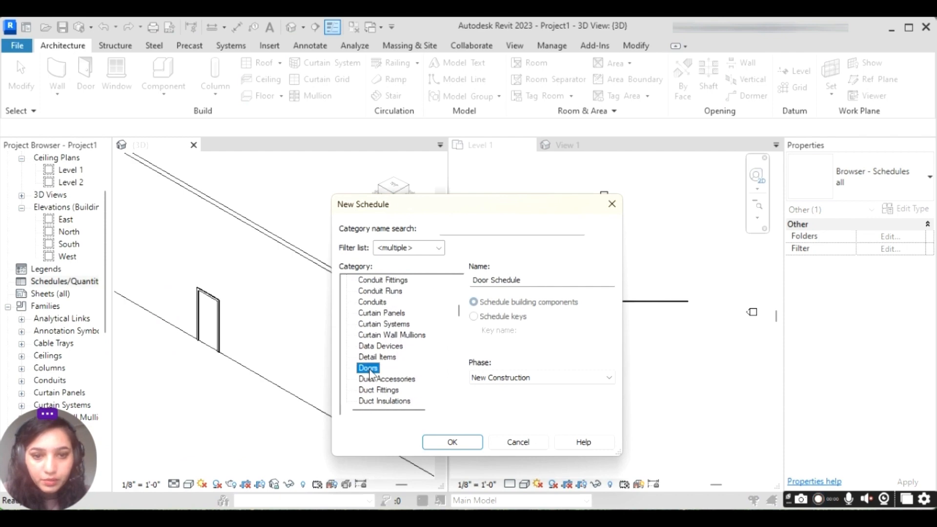
{"action": "left_click", "coordinate": [454, 442]}
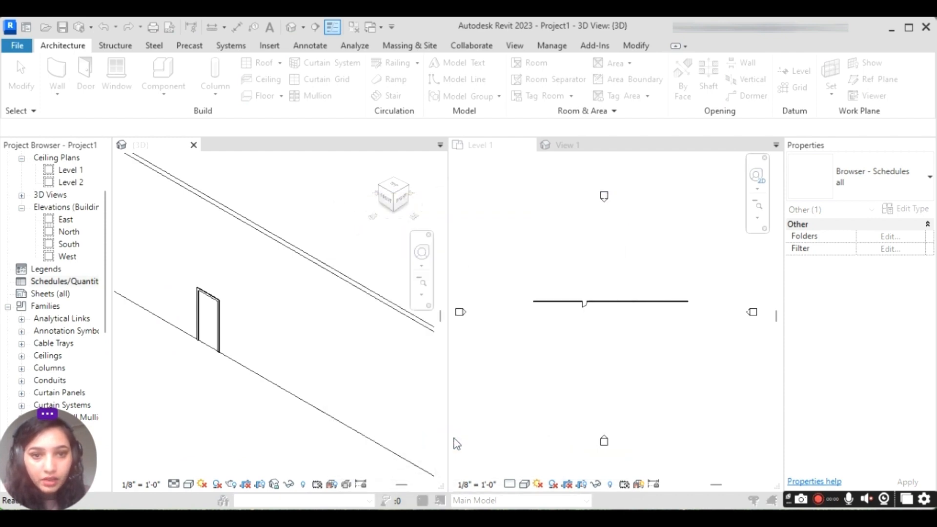
Step: Add the Family and Mark fields to the door schedule, in that order
{"action": "scroll", "coordinate": [132, 288], "scroll_direction": "down", "scroll_amount": 4}
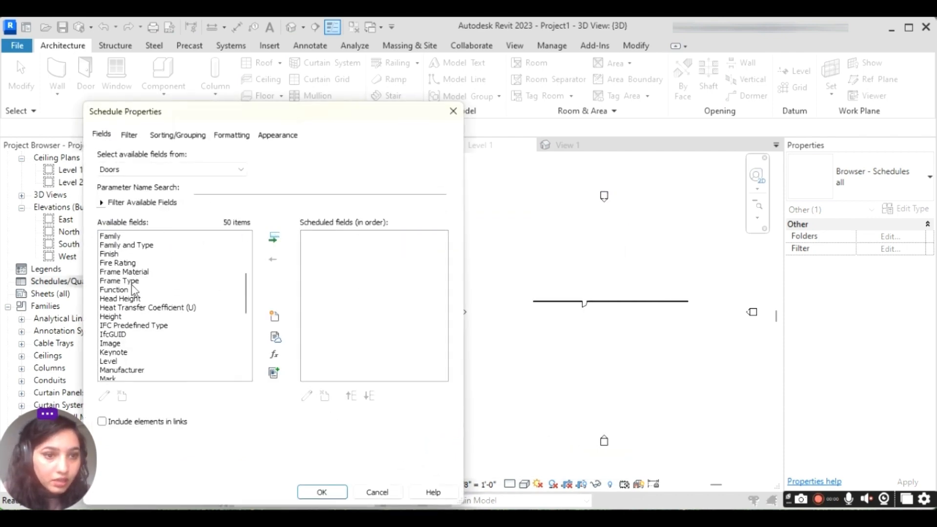
{"action": "scroll", "coordinate": [143, 254], "scroll_direction": "up", "scroll_amount": 4}
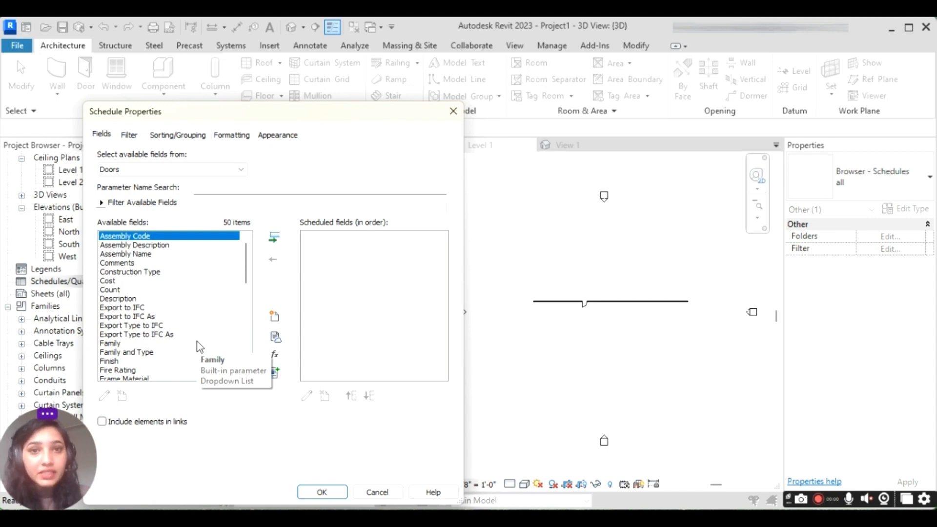
{"action": "scroll", "coordinate": [146, 303], "scroll_direction": "down", "scroll_amount": 3}
{"action": "double_click", "coordinate": [148, 301]}
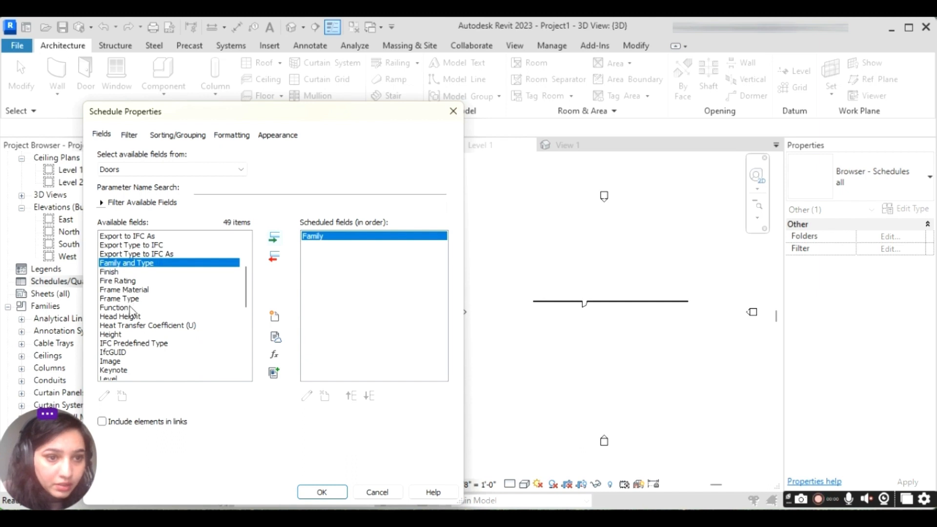
{"action": "scroll", "coordinate": [137, 346], "scroll_direction": "down", "scroll_amount": 2}
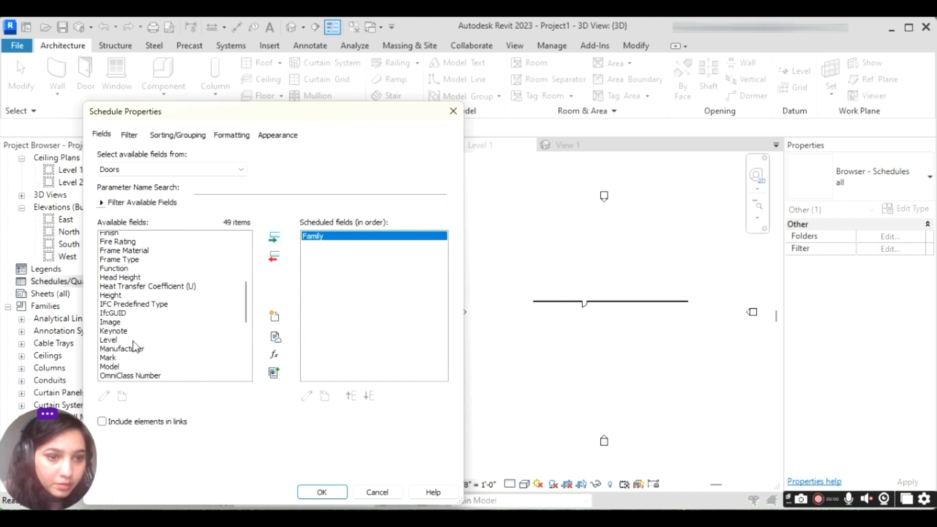
{"action": "left_click", "coordinate": [117, 344]}
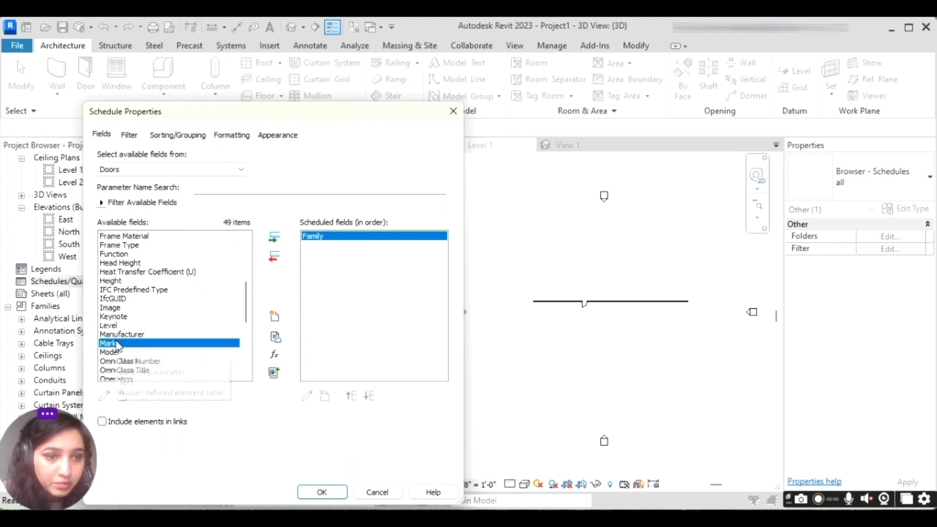
{"action": "left_click", "coordinate": [274, 239]}
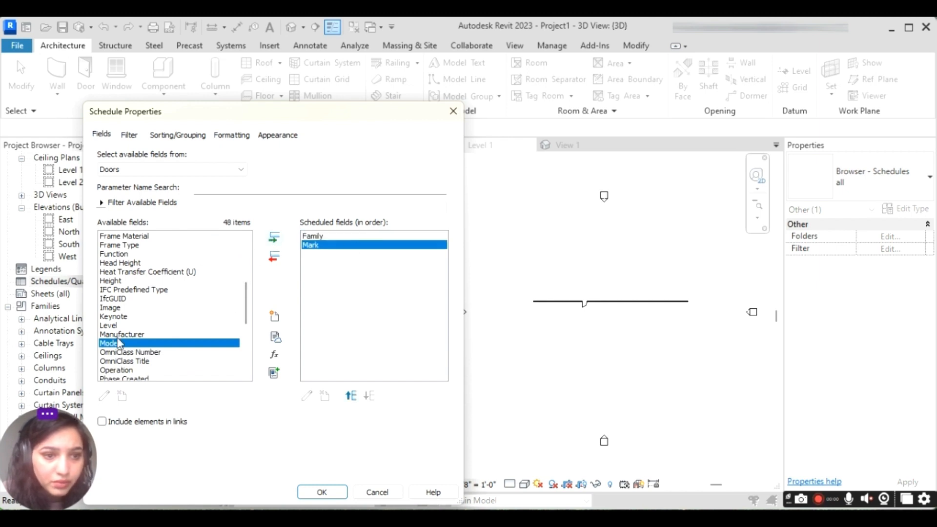
Step: Add the Count field to the door schedule after Mark
{"action": "scroll", "coordinate": [145, 316], "scroll_direction": "down", "scroll_amount": 3}
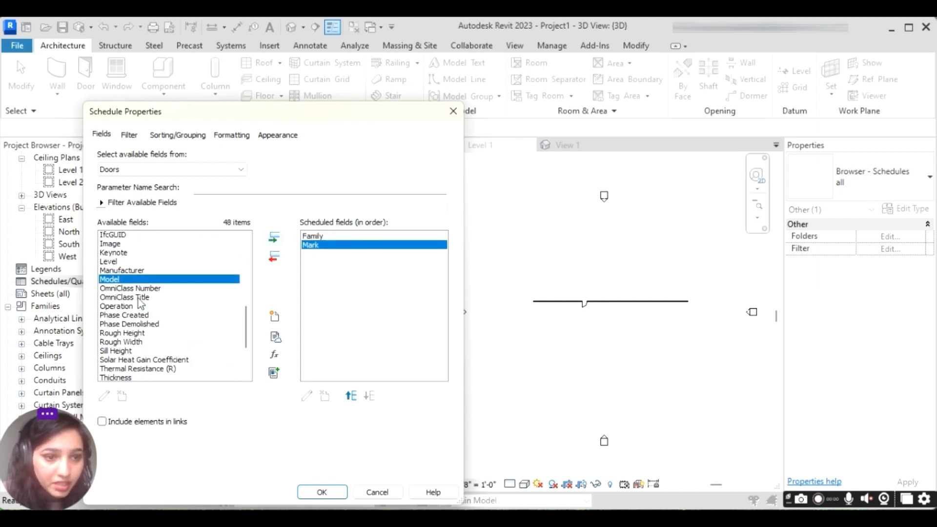
{"action": "scroll", "coordinate": [116, 359], "scroll_direction": "down", "scroll_amount": 1}
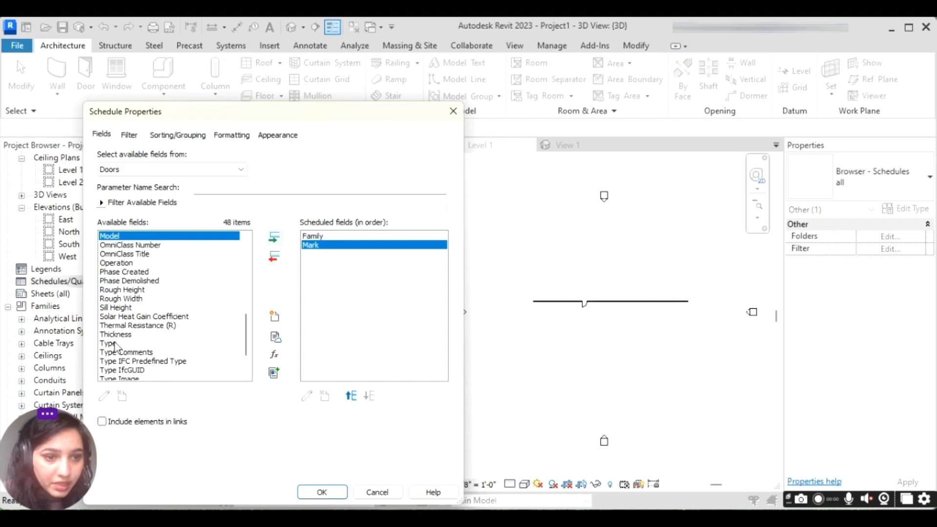
{"action": "scroll", "coordinate": [163, 347], "scroll_direction": "down", "scroll_amount": 2}
{"action": "scroll", "coordinate": [146, 318], "scroll_direction": "up", "scroll_amount": 10}
{"action": "left_click", "coordinate": [122, 290]}
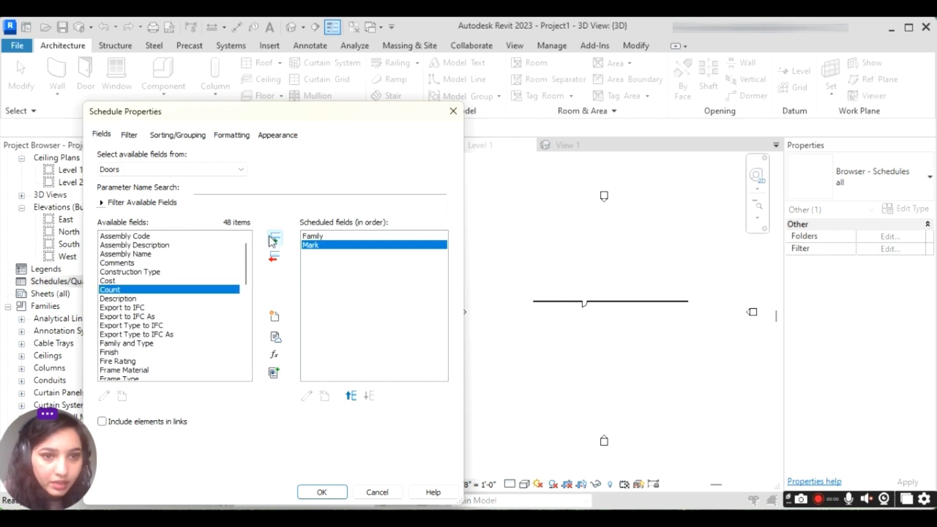
{"action": "left_click", "coordinate": [274, 238]}
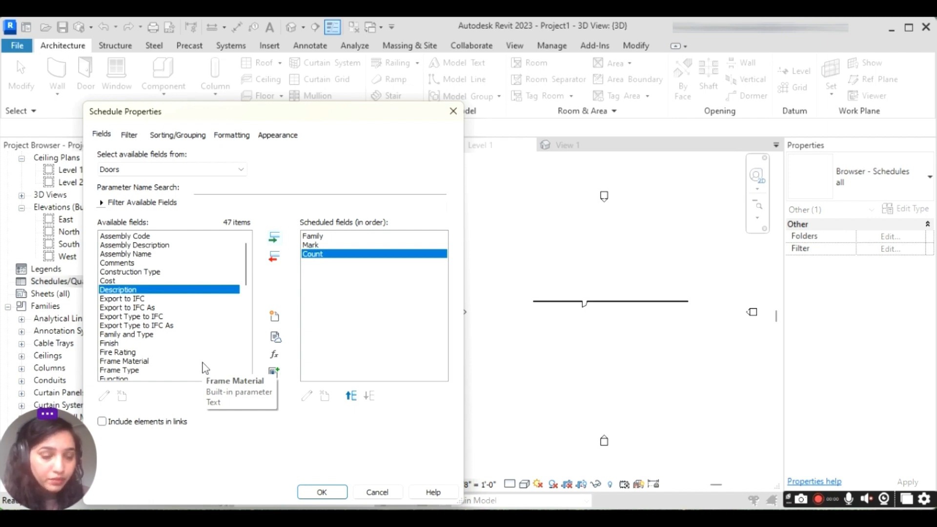
Step: Look through the remaining available door fields and create the schedule with the chosen fields
{"action": "scroll", "coordinate": [200, 361], "scroll_direction": "down", "scroll_amount": 6}
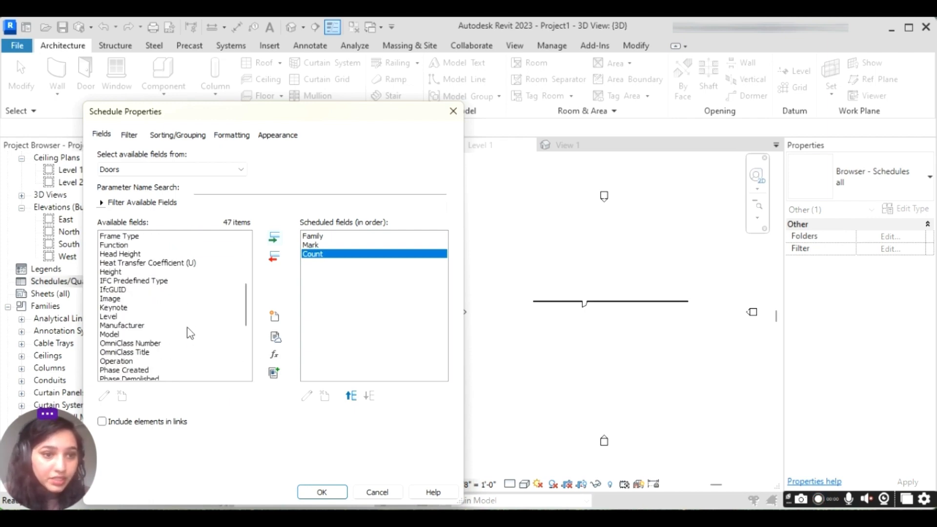
{"action": "scroll", "coordinate": [195, 355], "scroll_direction": "down", "scroll_amount": 3}
{"action": "scroll", "coordinate": [195, 355], "scroll_direction": "up", "scroll_amount": 2}
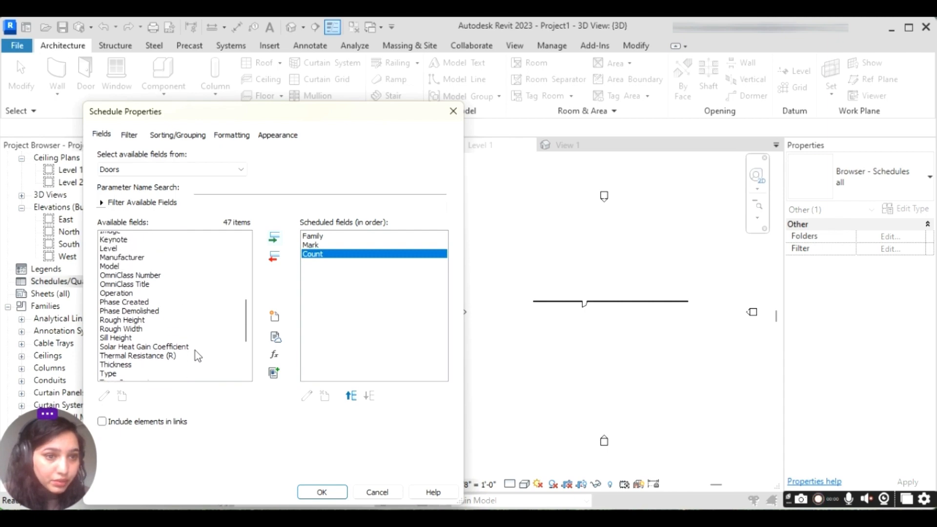
{"action": "scroll", "coordinate": [247, 334], "scroll_direction": "down", "scroll_amount": 3}
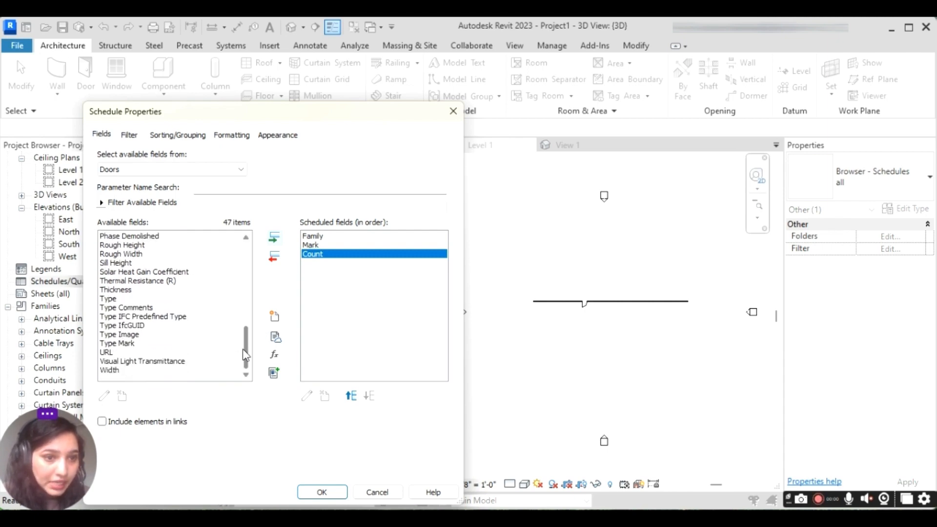
{"action": "scroll", "coordinate": [247, 336], "scroll_direction": "up", "scroll_amount": 2}
{"action": "scroll", "coordinate": [247, 335], "scroll_direction": "up", "scroll_amount": 7}
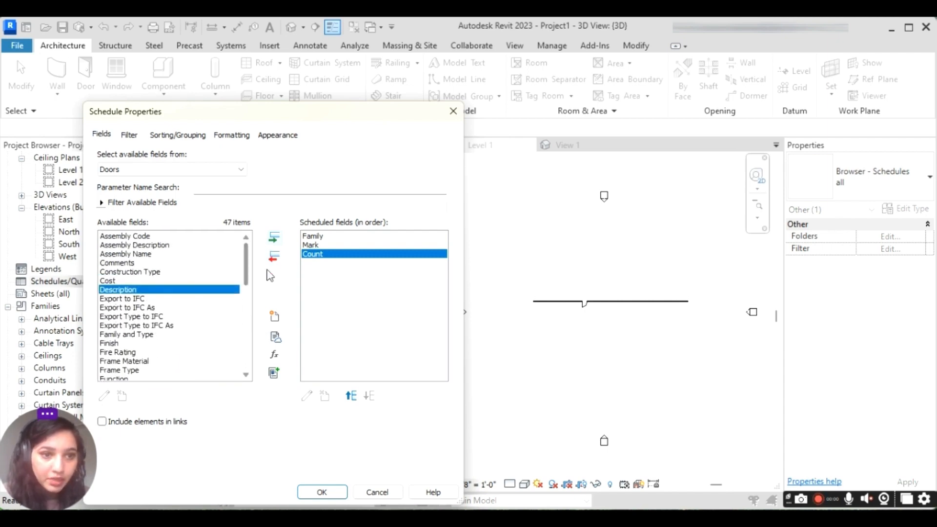
{"action": "left_click", "coordinate": [326, 491]}
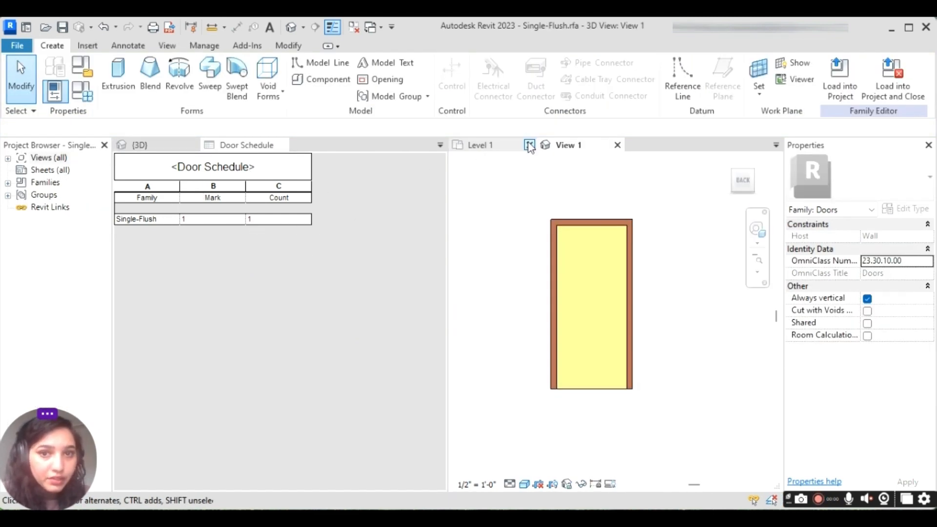
Step: Close the Level 1 view and open the Family Types settings of the Single-Flush door family
{"action": "left_click", "coordinate": [530, 144]}
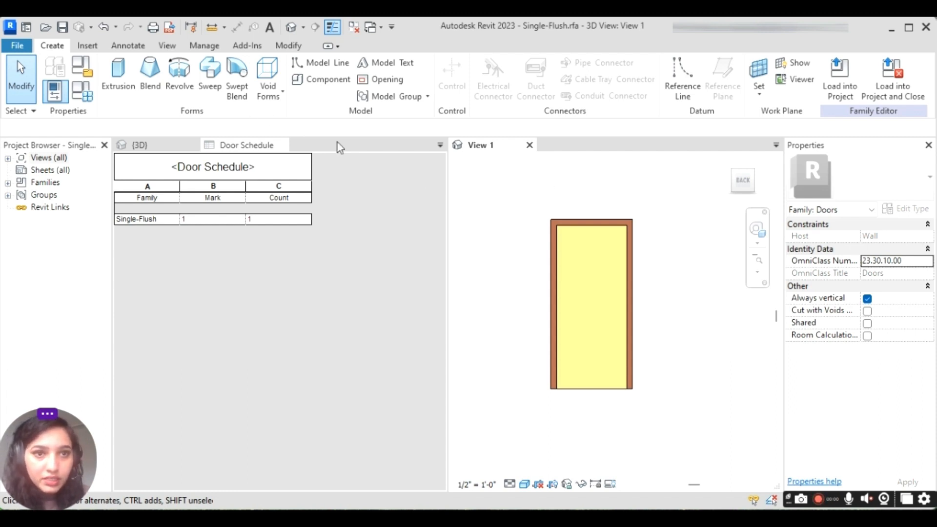
{"action": "left_click", "coordinate": [79, 91]}
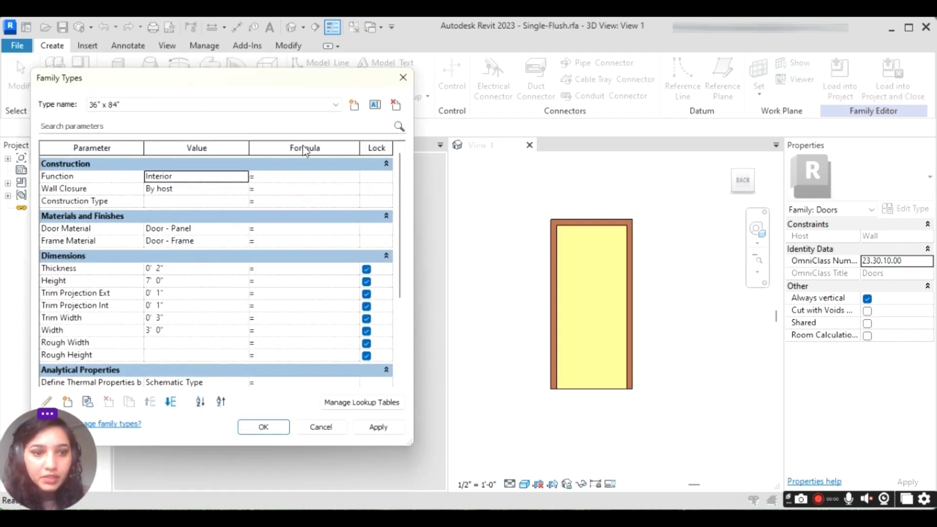
{"action": "left_click_drag", "start_coordinate": [199, 84], "coordinate": [257, 55]}
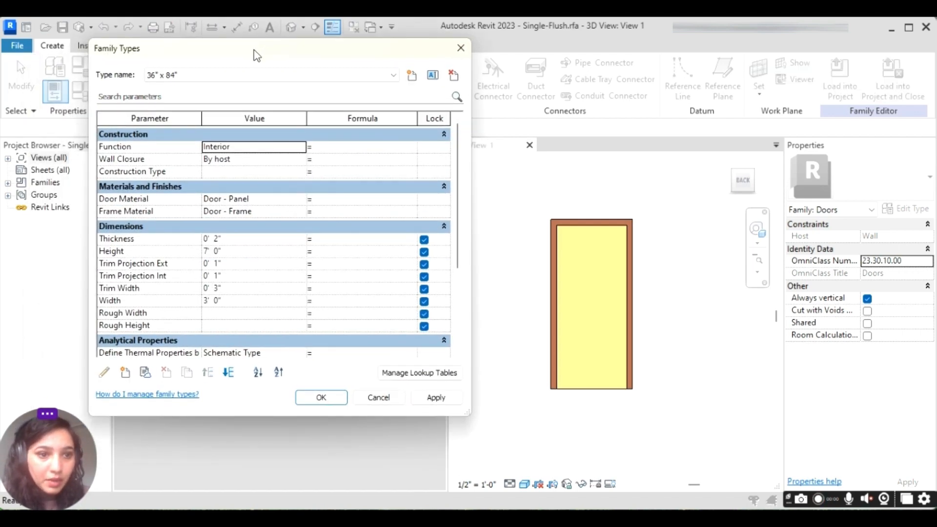
Step: Add a family parameter named Space Name to the door as a type parameter of the Text type, grouped under Text
{"action": "left_click", "coordinate": [125, 373]}
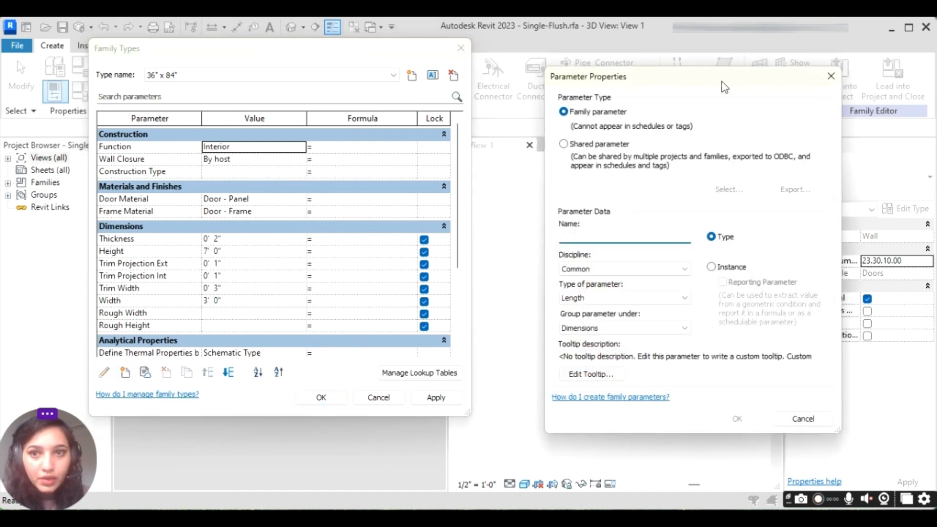
{"action": "left_click_drag", "start_coordinate": [722, 86], "coordinate": [820, 85]}
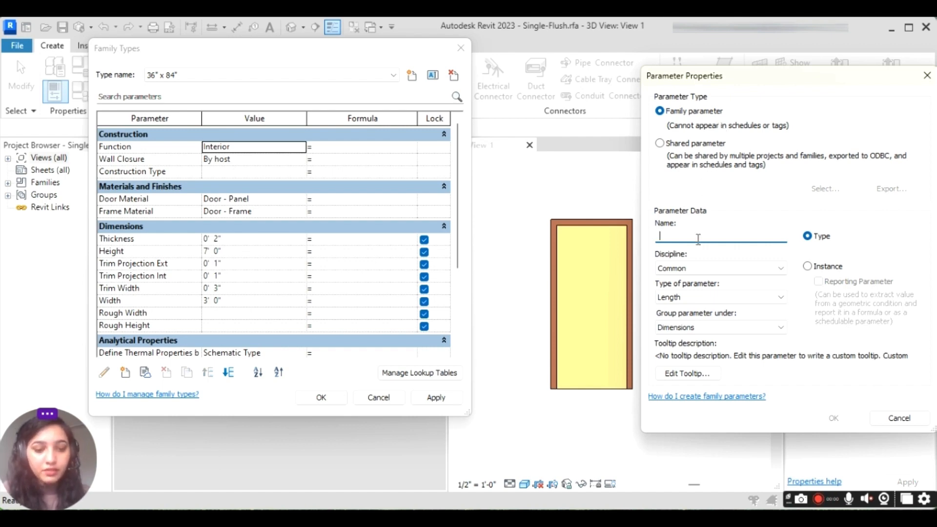
{"action": "type", "text": "Space"}
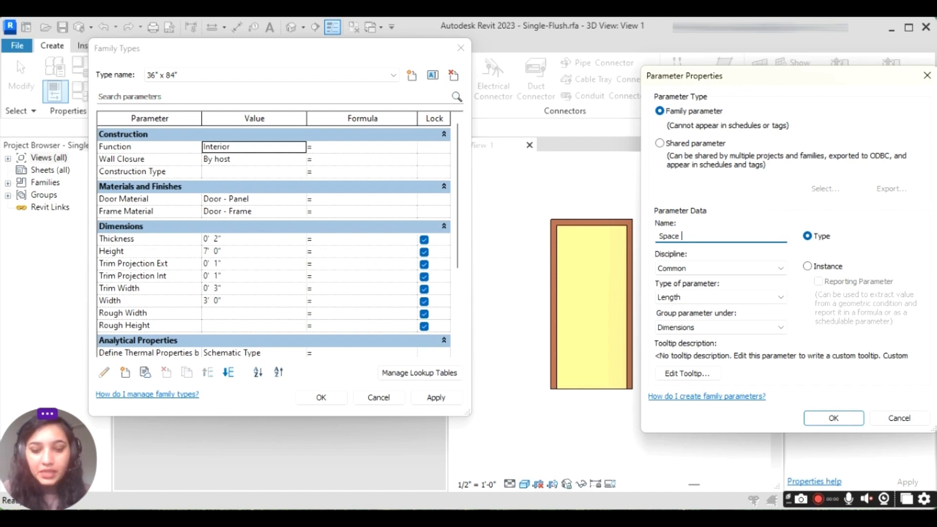
{"action": "type", "text": "Name"}
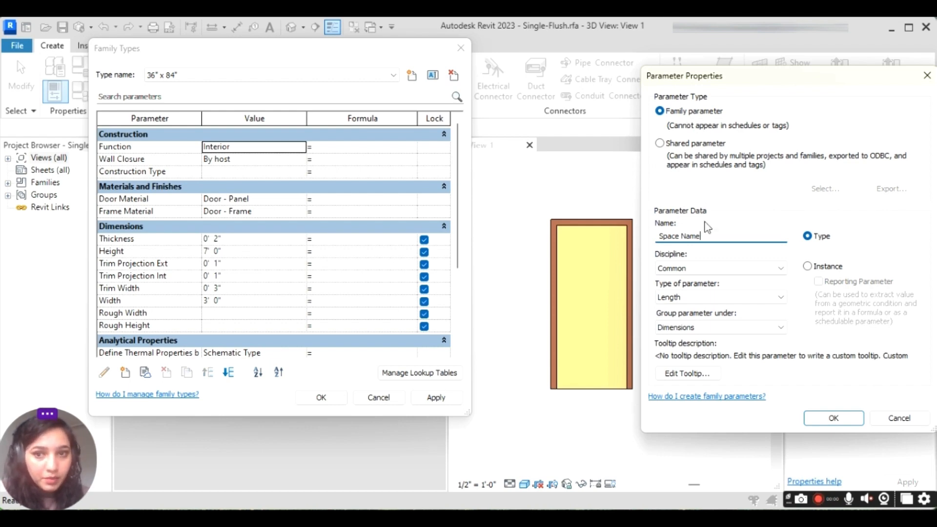
{"action": "left_click", "coordinate": [776, 298]}
{"action": "scroll", "coordinate": [774, 310], "scroll_direction": "up", "scroll_amount": 5}
{"action": "left_click", "coordinate": [770, 308]}
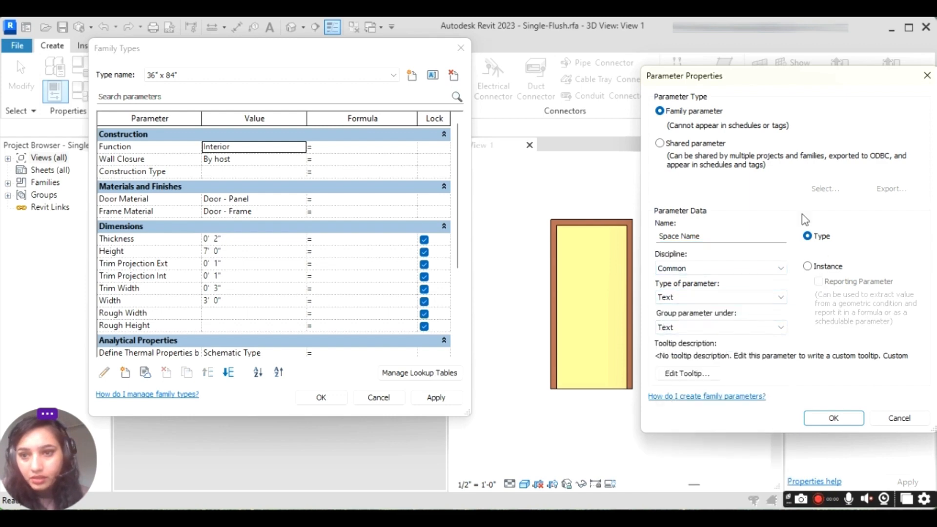
{"action": "left_click", "coordinate": [815, 423]}
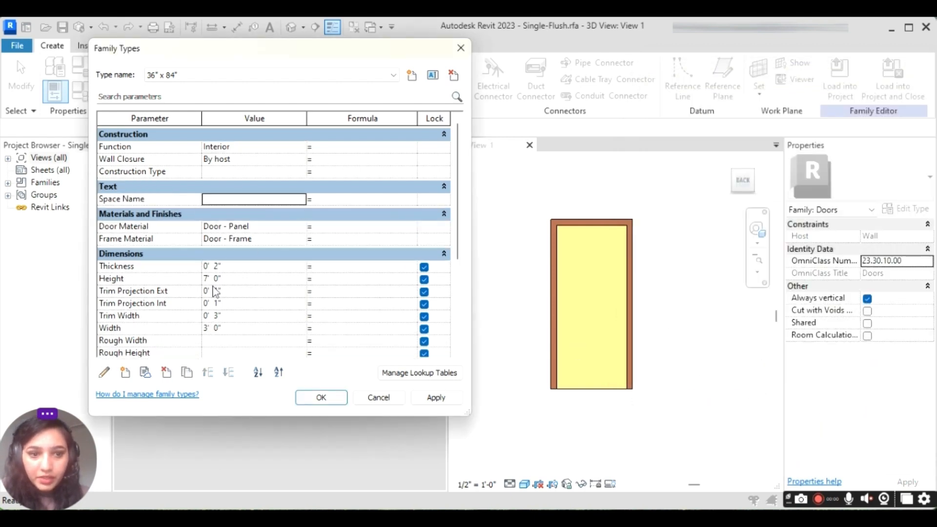
Step: Start a new shared parameter in the door family and create a shared parameter file named Test for it
{"action": "left_click", "coordinate": [125, 372]}
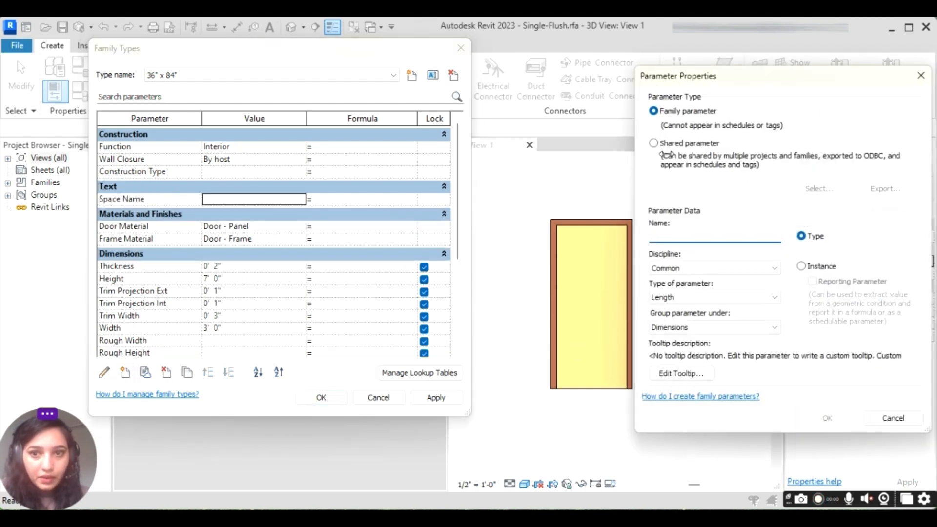
{"action": "left_click", "coordinate": [707, 144]}
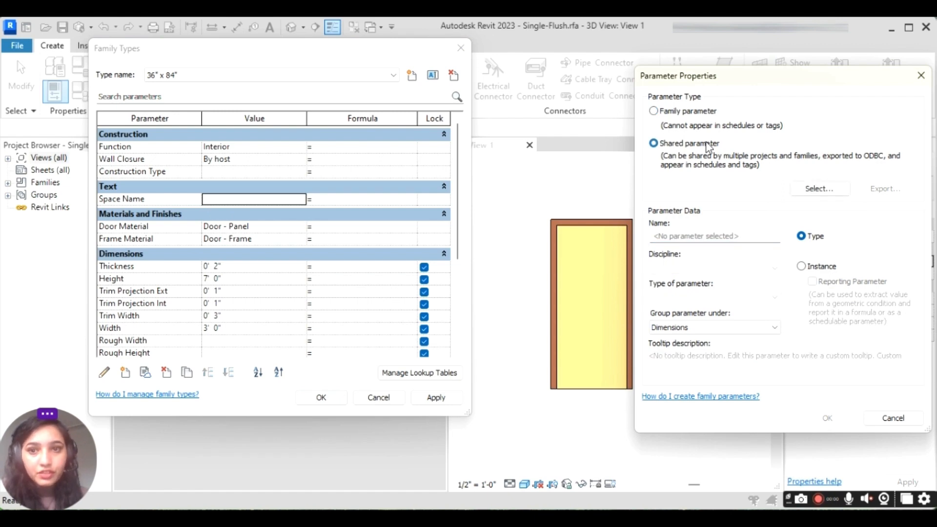
{"action": "left_click", "coordinate": [831, 192]}
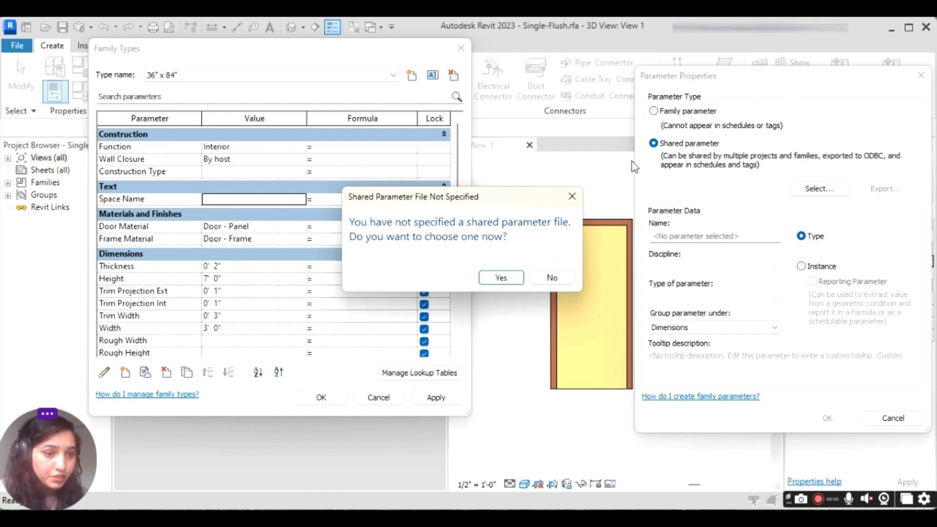
{"action": "left_click", "coordinate": [515, 282]}
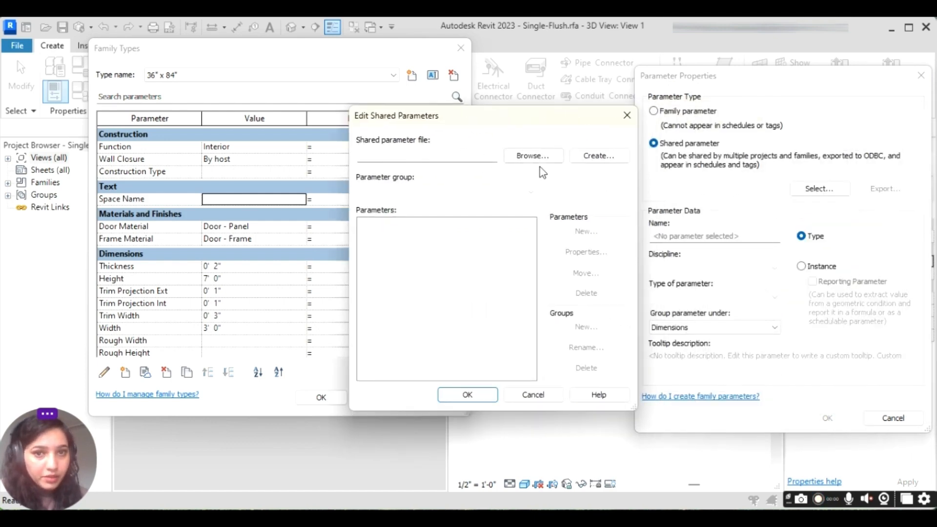
{"action": "left_click", "coordinate": [556, 156]}
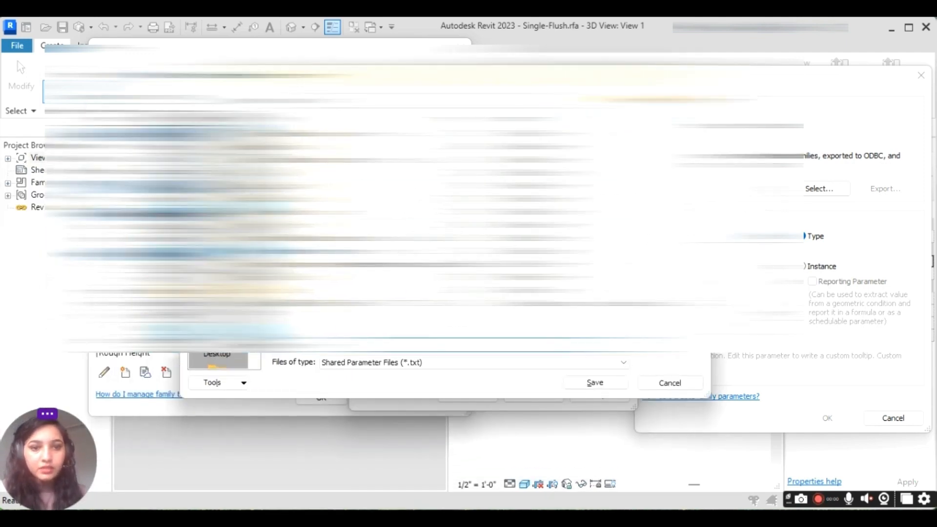
{"action": "type", "text": "Test"}
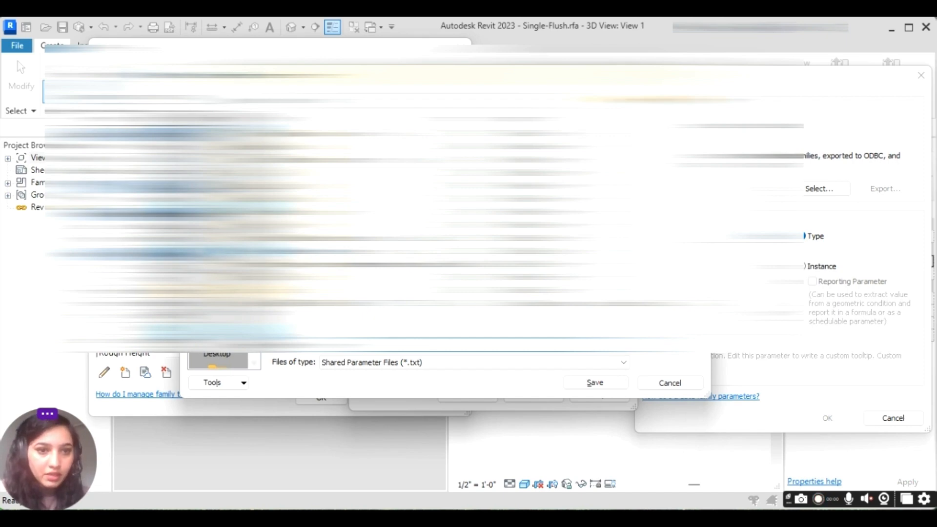
{"action": "scroll", "coordinate": [217, 293], "scroll_direction": "down", "scroll_amount": 1}
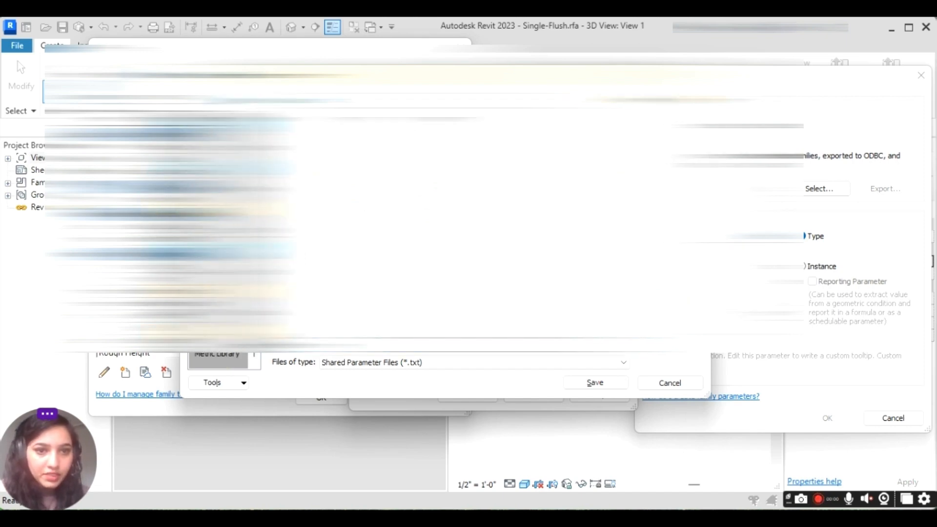
{"action": "left_click", "coordinate": [610, 389]}
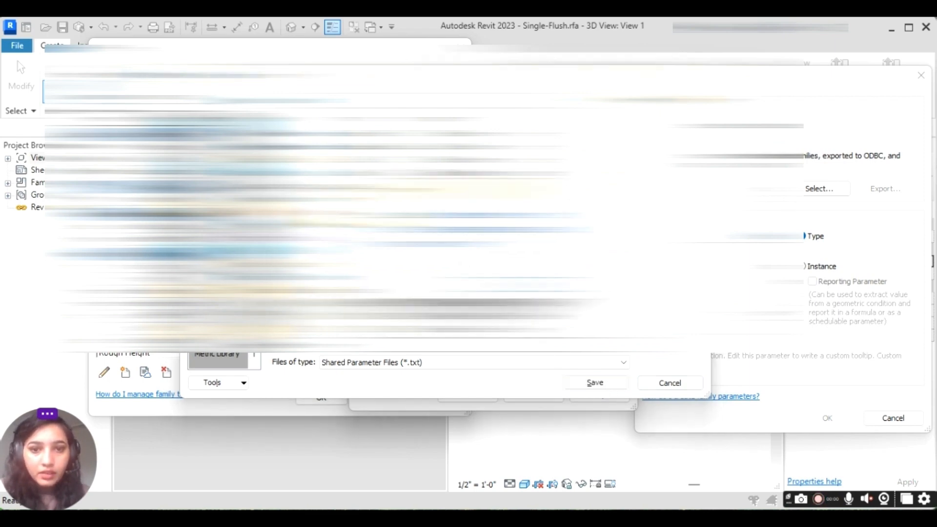
{"action": "left_click", "coordinate": [499, 285]}
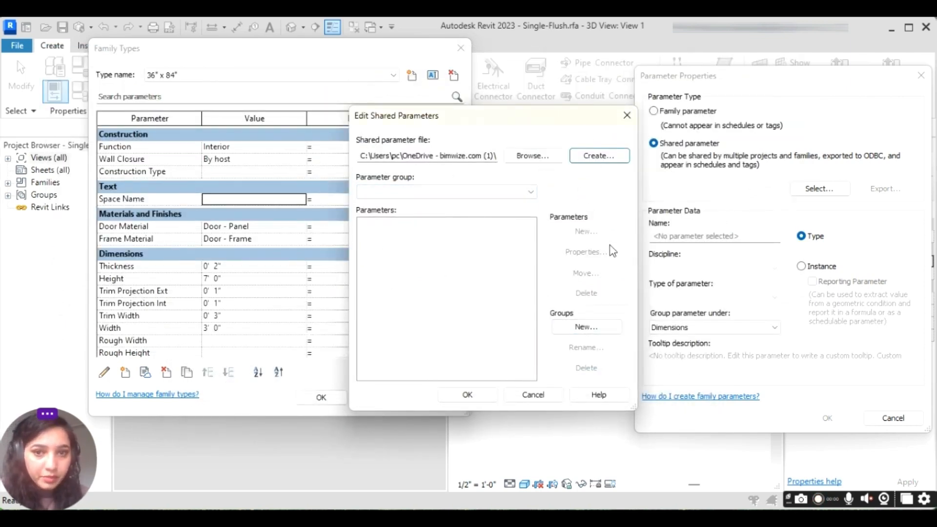
Step: Create a parameter group named Door in the shared parameter file
{"action": "left_click", "coordinate": [604, 327]}
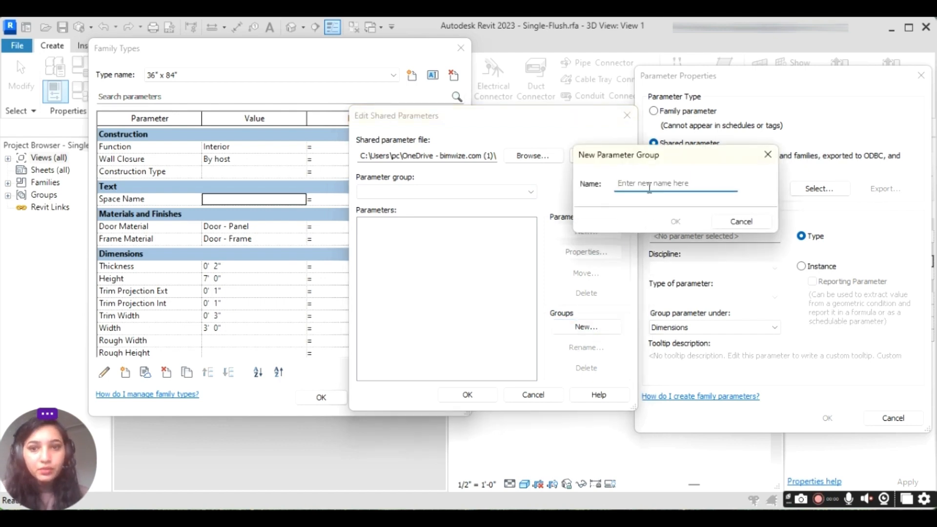
{"action": "type", "text": "Door"}
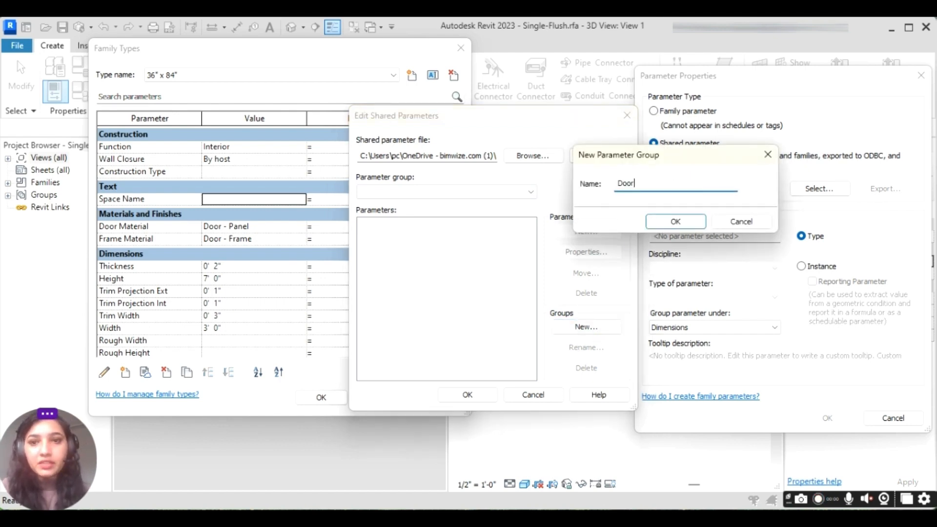
{"action": "left_click", "coordinate": [676, 221]}
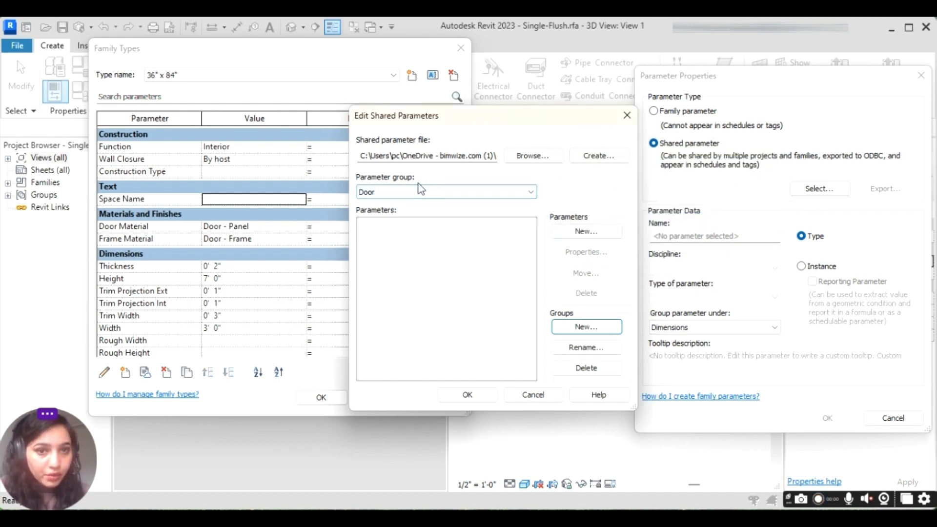
Step: Define a shared parameter named Space Code in the Door group, with Common discipline and Length type
{"action": "left_click", "coordinate": [579, 229]}
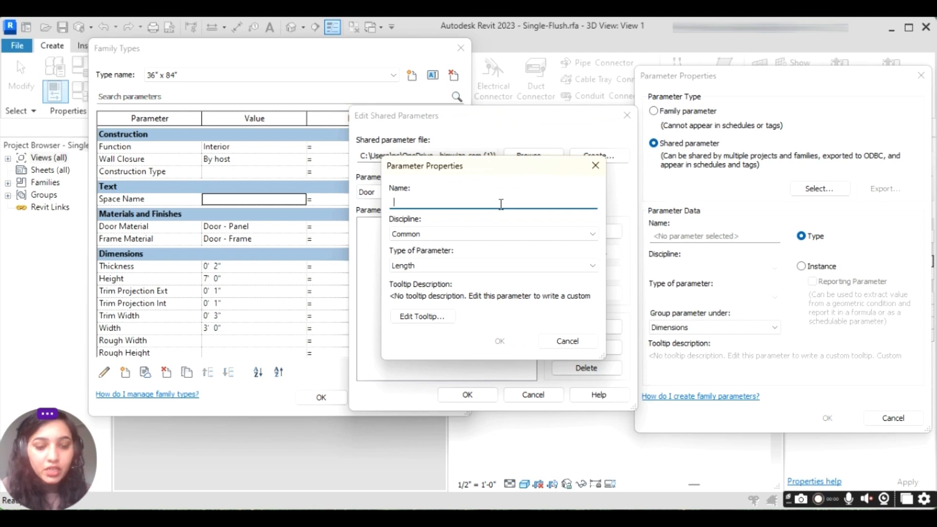
{"action": "type", "text": "Sp"}
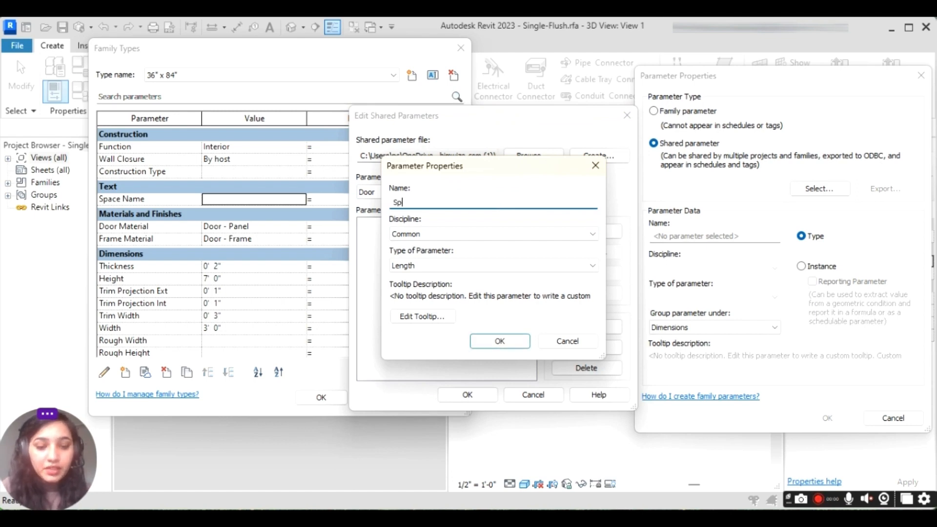
{"action": "type", "text": "ace "}
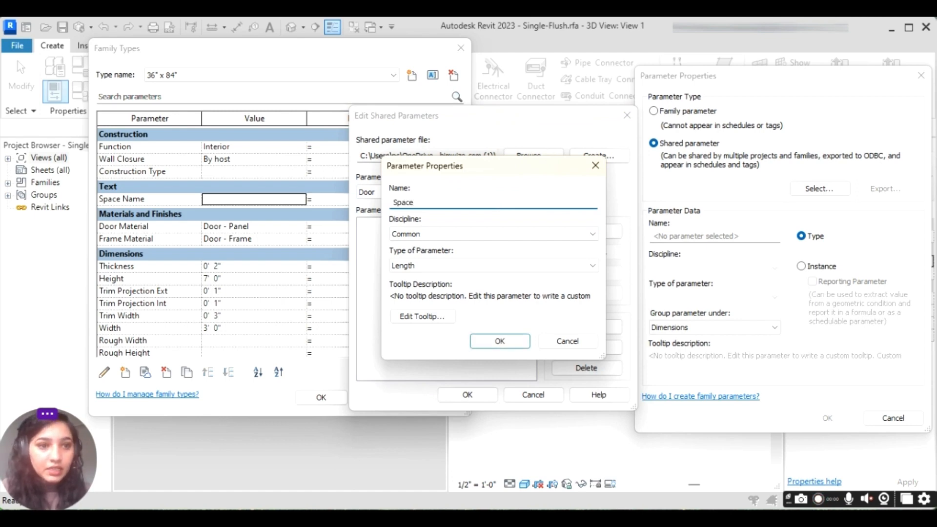
{"action": "type", "text": "Code"}
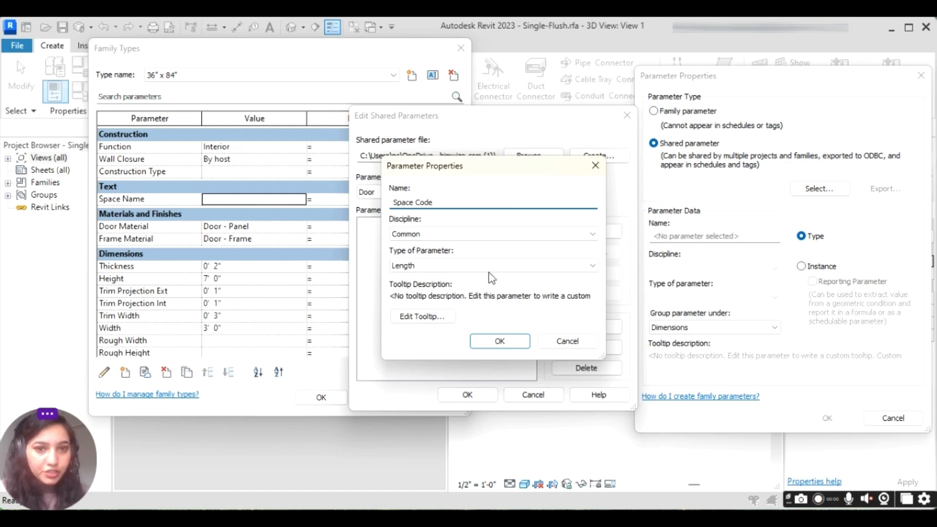
{"action": "left_click", "coordinate": [508, 344]}
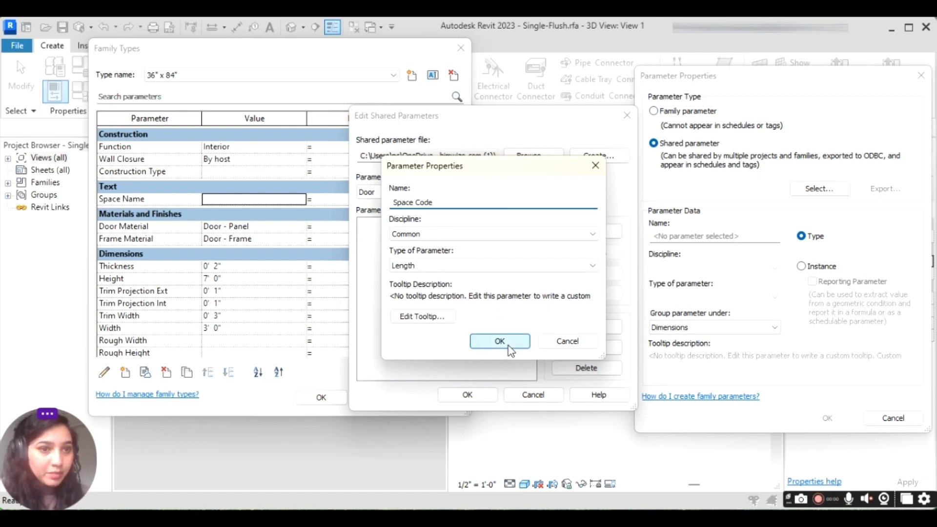
{"action": "left_click", "coordinate": [482, 393]}
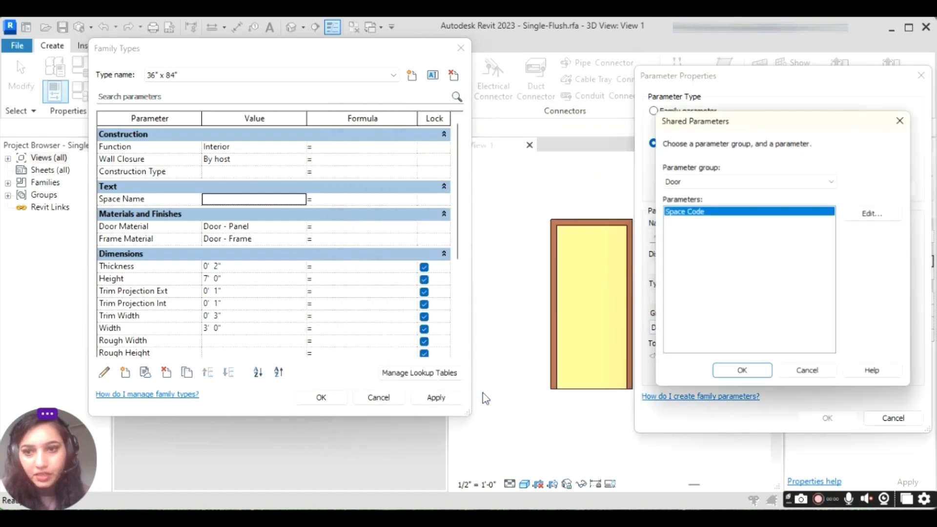
Step: Add the shared Space Code parameter to the door family as a type parameter grouped under Text
{"action": "left_click", "coordinate": [755, 373]}
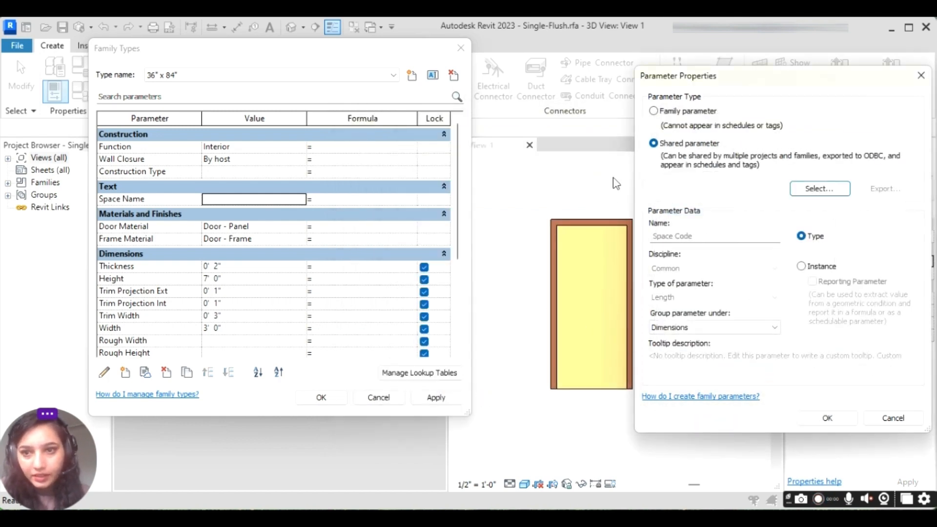
{"action": "left_click", "coordinate": [709, 329]}
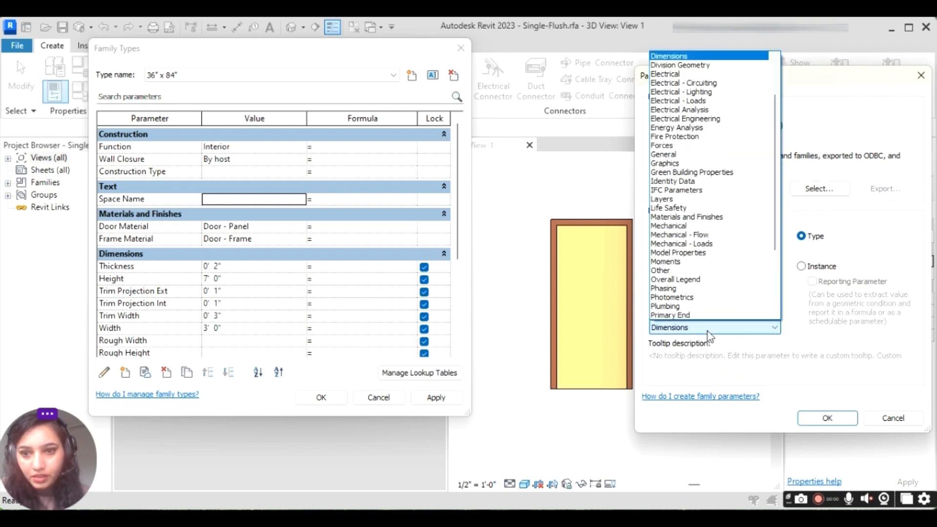
{"action": "left_click", "coordinate": [708, 332]}
{"action": "left_click", "coordinate": [708, 332]}
{"action": "scroll", "coordinate": [709, 268], "scroll_direction": "up", "scroll_amount": 2}
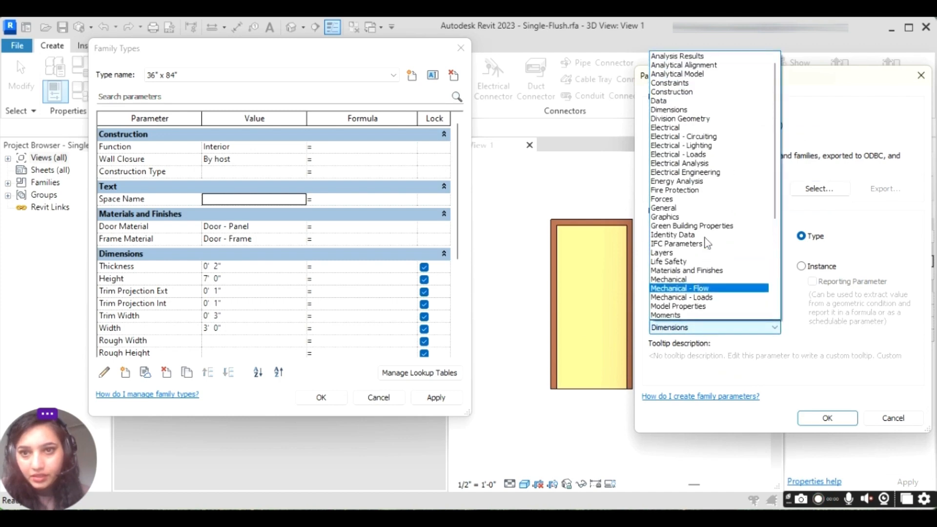
{"action": "scroll", "coordinate": [708, 269], "scroll_direction": "down", "scroll_amount": 3}
{"action": "scroll", "coordinate": [707, 270], "scroll_direction": "down", "scroll_amount": 5}
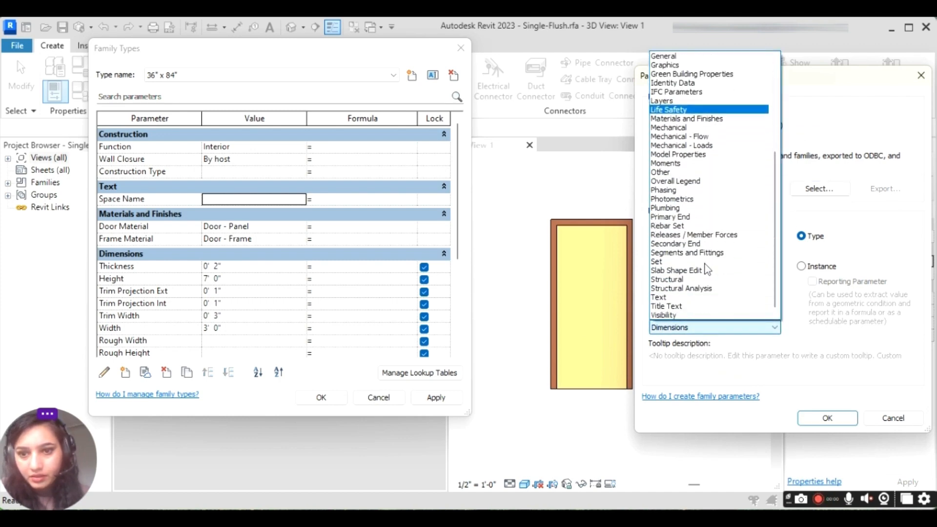
{"action": "left_click", "coordinate": [694, 298]}
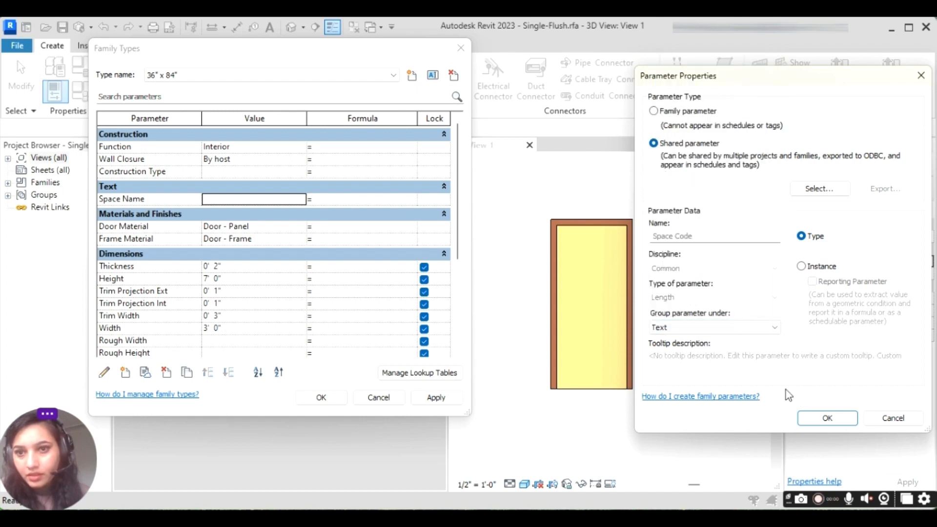
{"action": "left_click", "coordinate": [820, 419]}
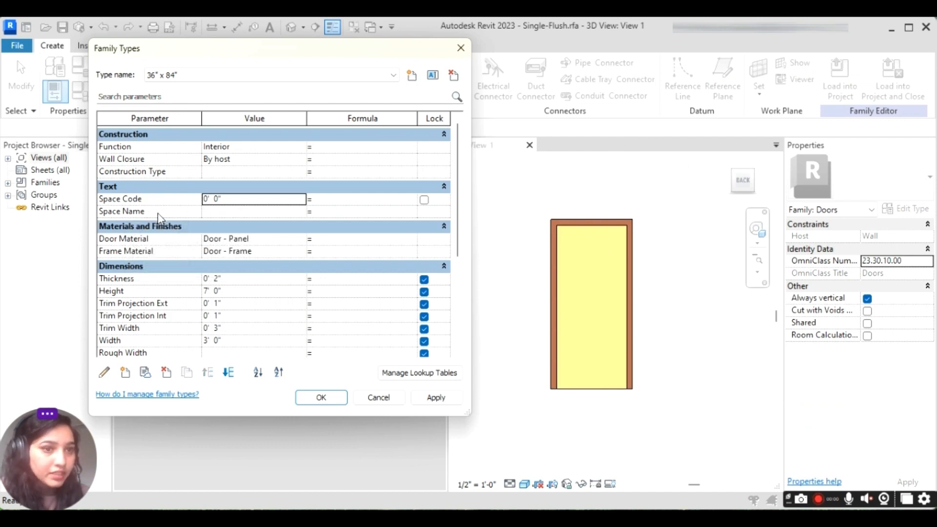
Step: Accept the family types and load the Single-Flush family into the project, overwriting the existing version and its parameter values
{"action": "left_click", "coordinate": [321, 398]}
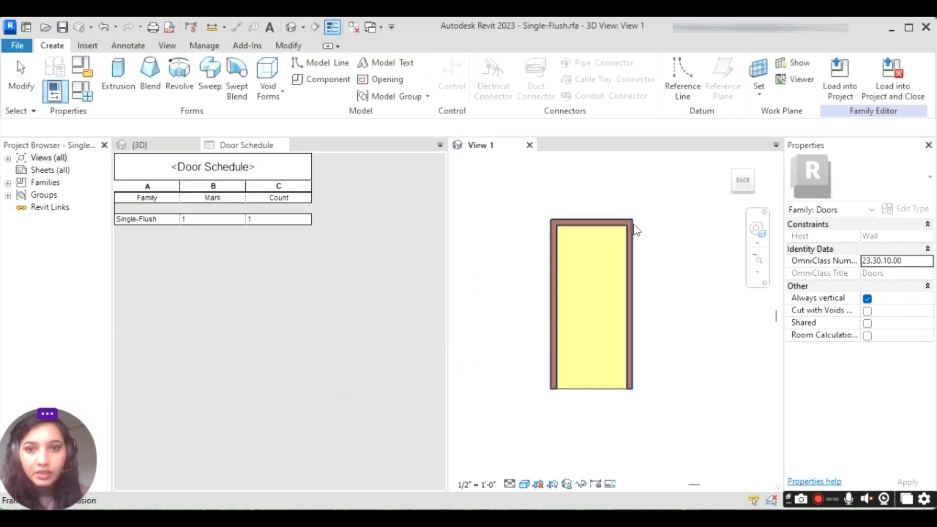
{"action": "left_click", "coordinate": [841, 78]}
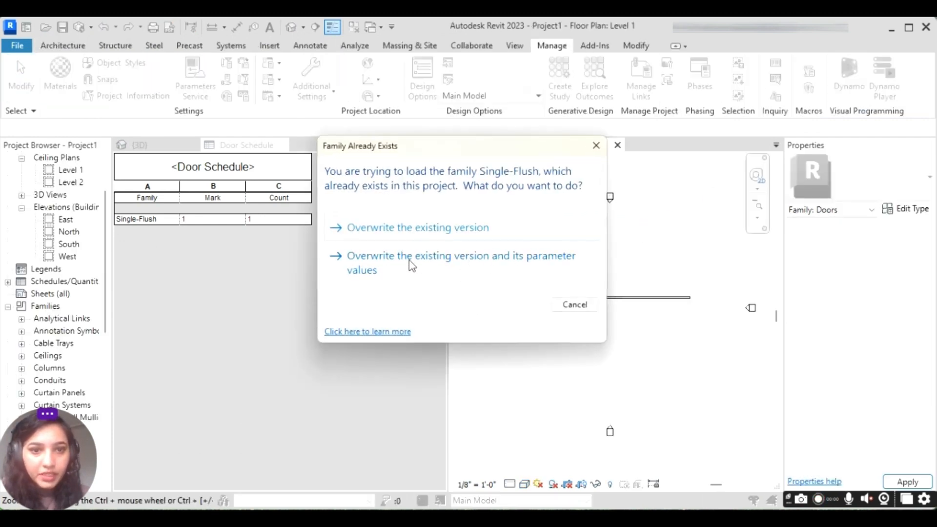
{"action": "left_click", "coordinate": [496, 260]}
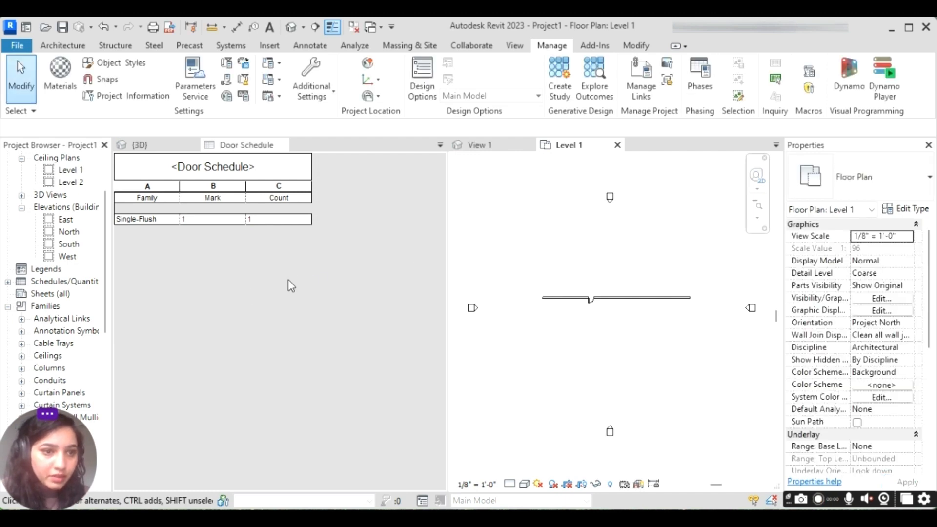
Step: Add the Space Code field to the door schedule after Count
{"action": "left_click", "coordinate": [243, 323]}
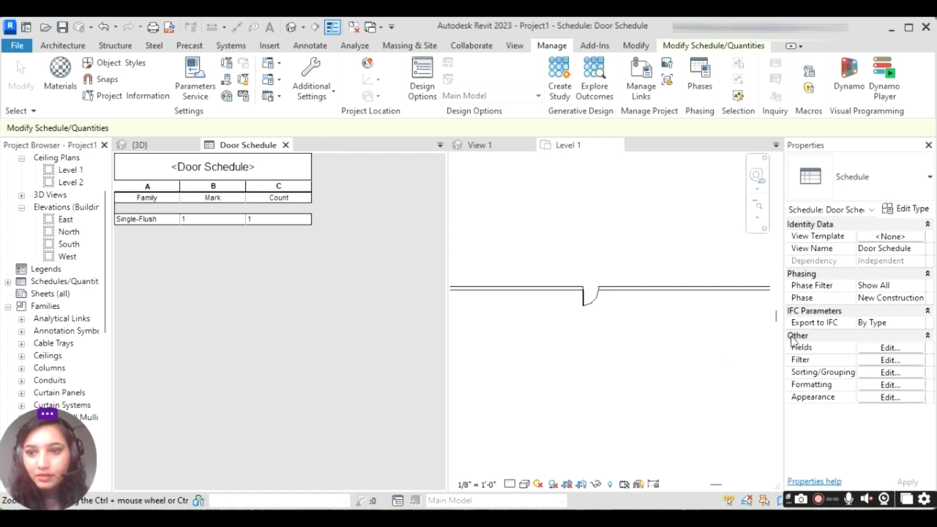
{"action": "left_click", "coordinate": [884, 363]}
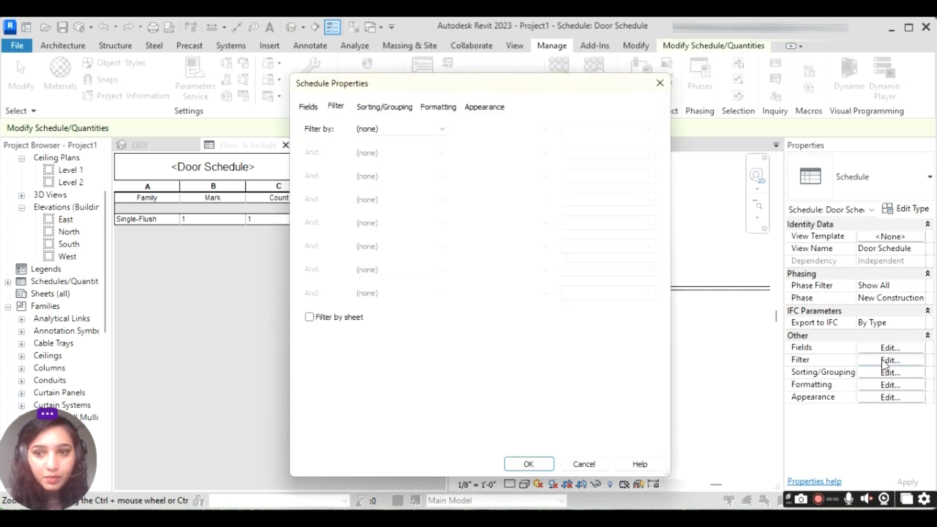
{"action": "left_click", "coordinate": [309, 107]}
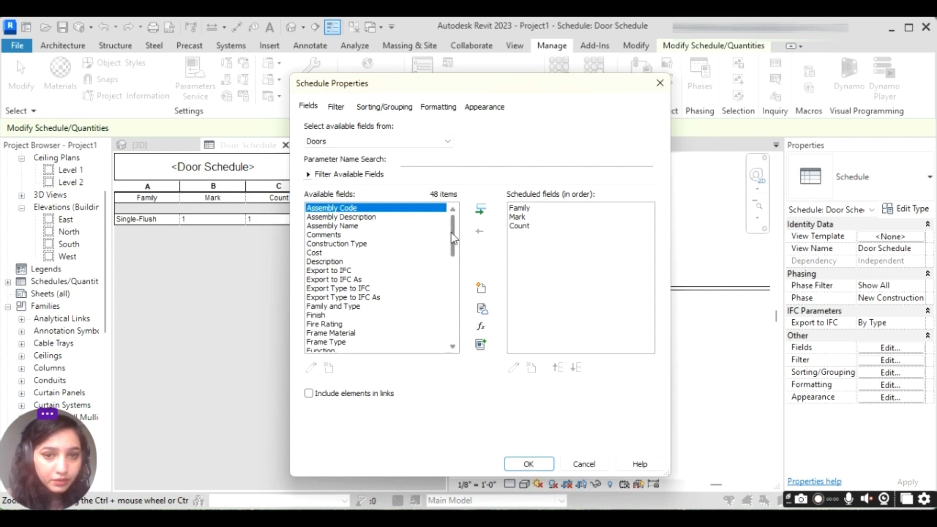
{"action": "left_click_drag", "start_coordinate": [453, 238], "coordinate": [452, 308]}
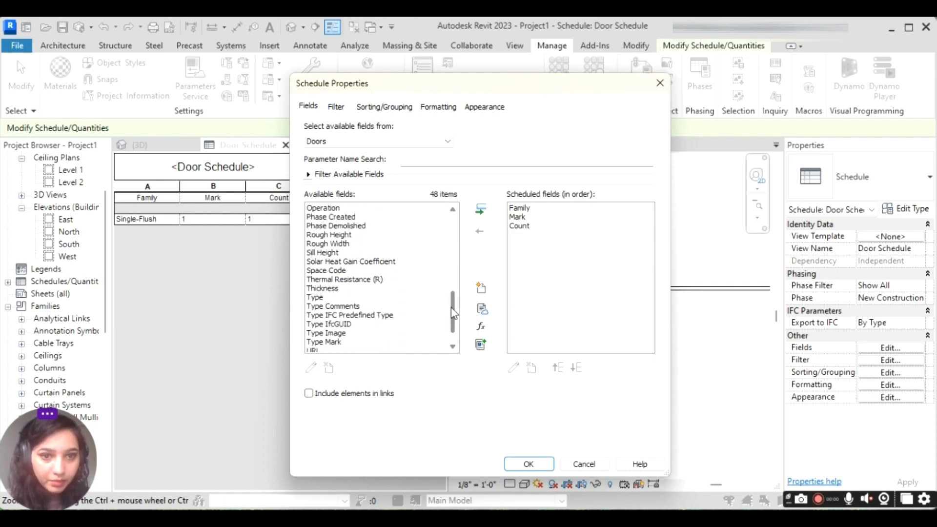
{"action": "left_click", "coordinate": [340, 271]}
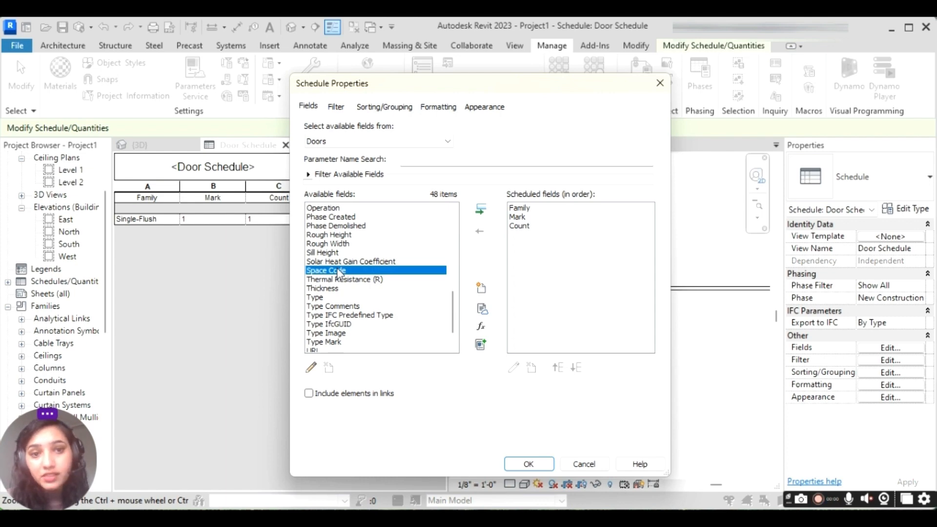
{"action": "left_click", "coordinate": [485, 209]}
{"action": "left_click", "coordinate": [517, 460]}
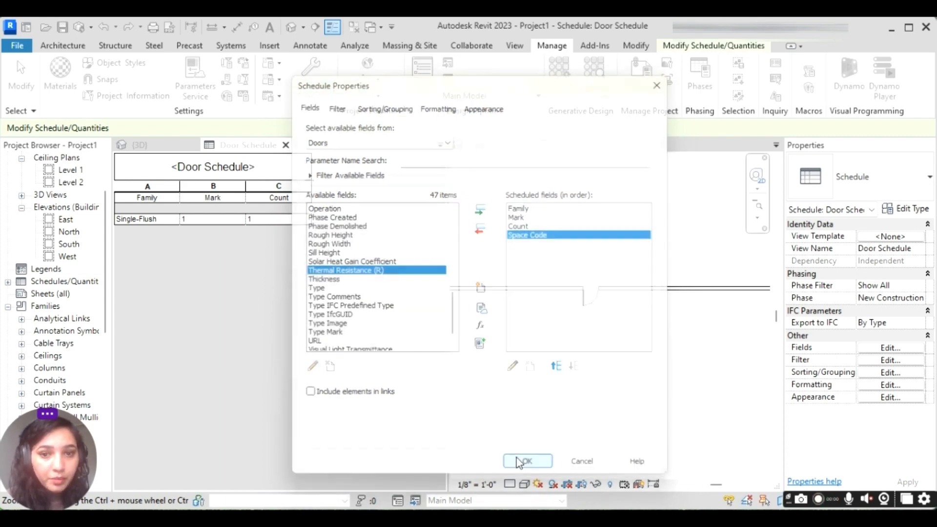